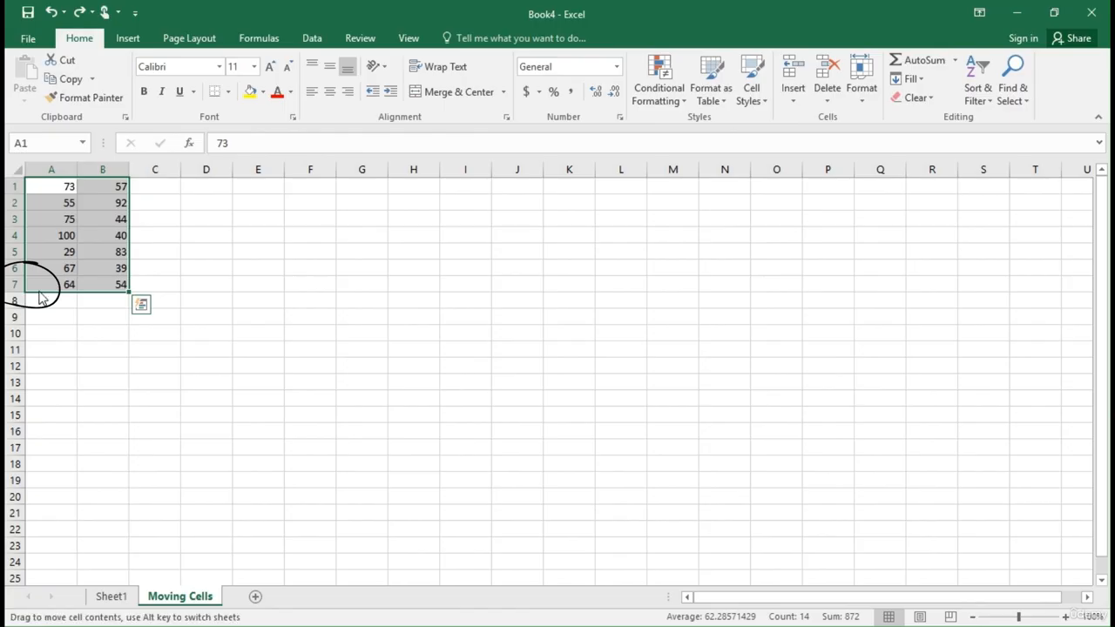
- Move the number range A1:B7 one column over to B1:C7 and enter a first name in each of A1:A3
drag(41, 298, 122, 249)
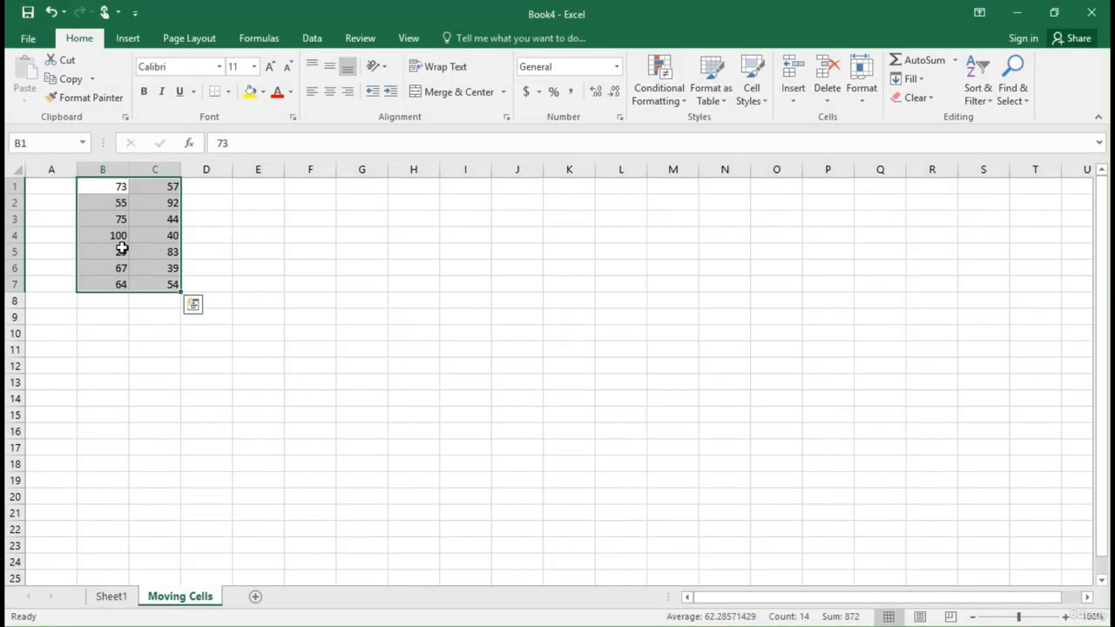
click(61, 187)
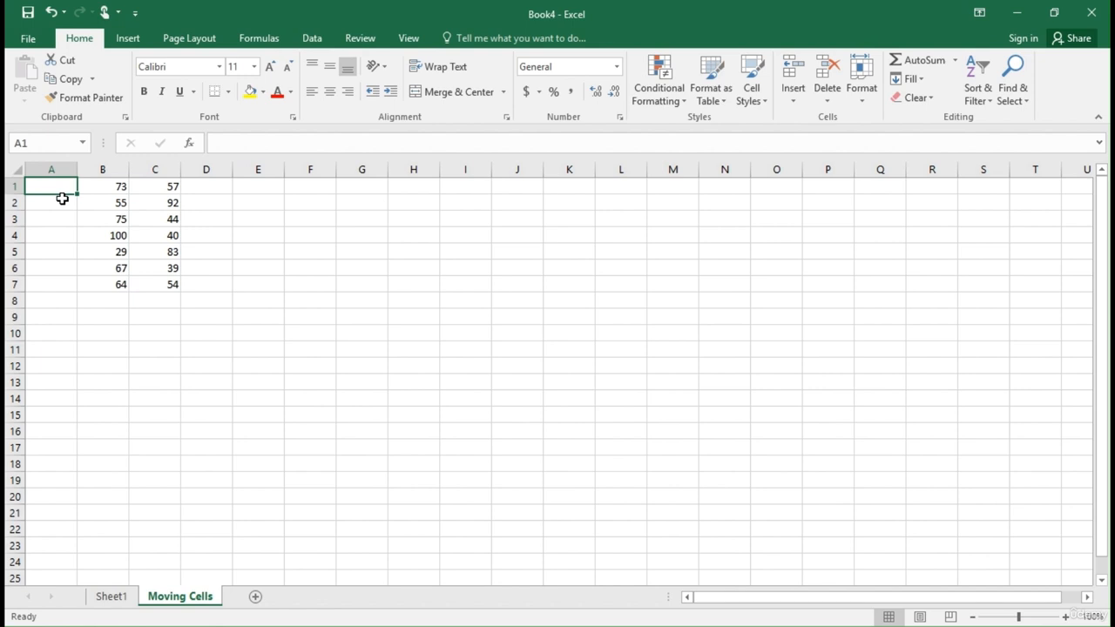
text(Mel)
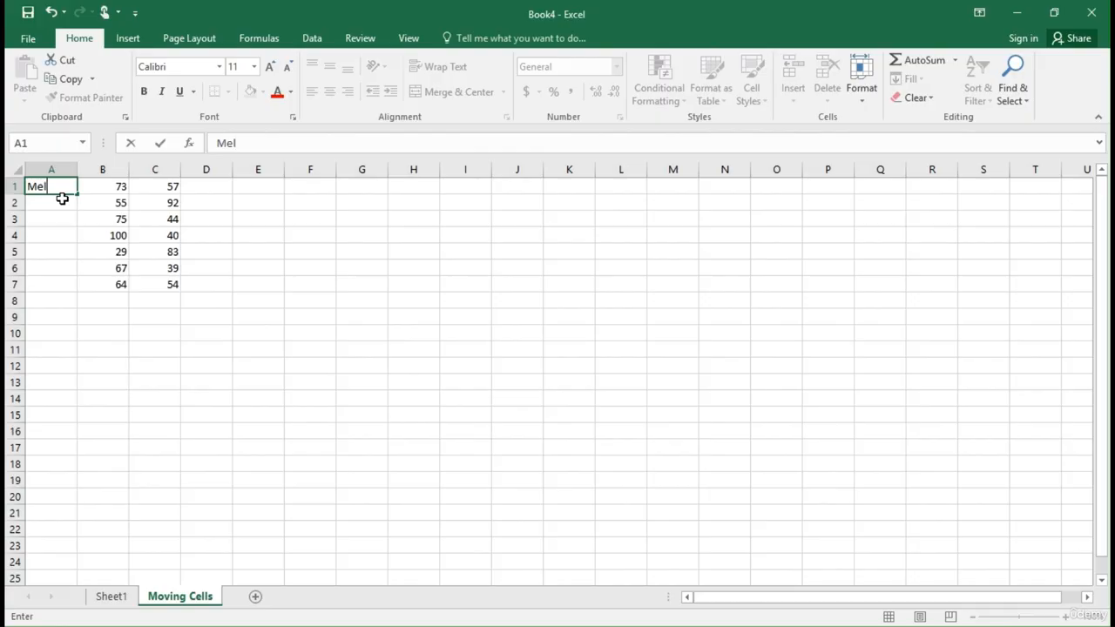
text(viv)
key(Return)
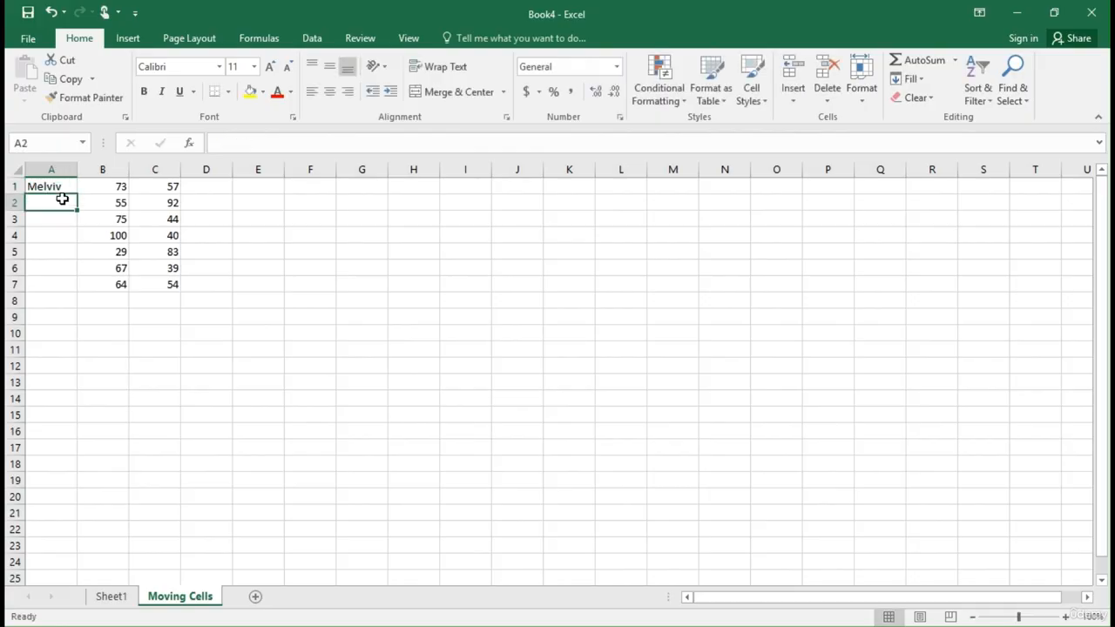
text(Jason)
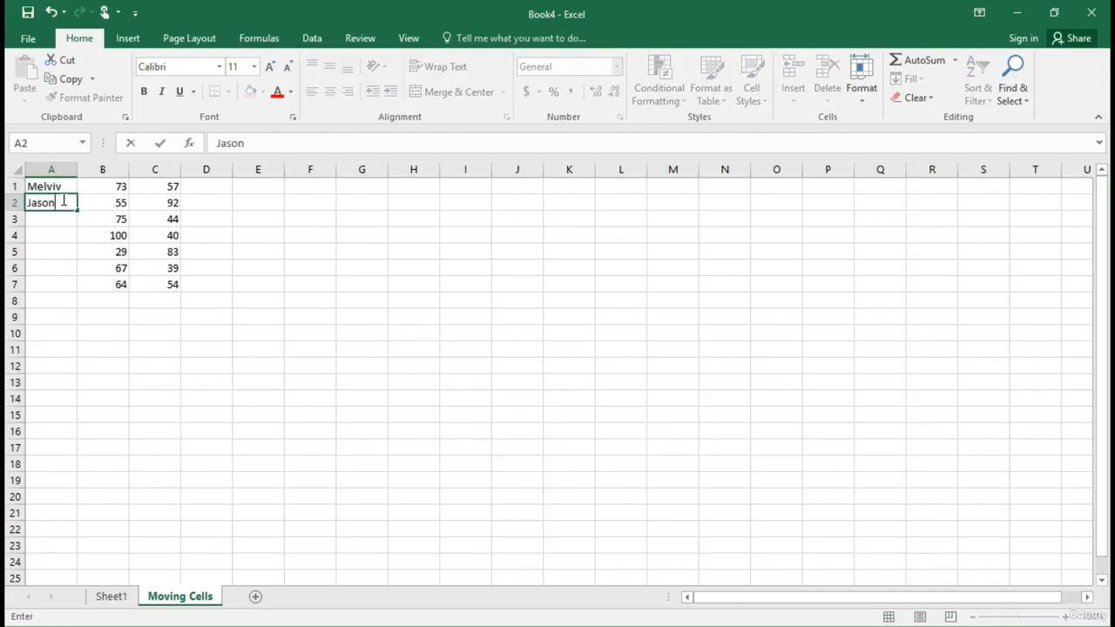
key(Return)
text(T)
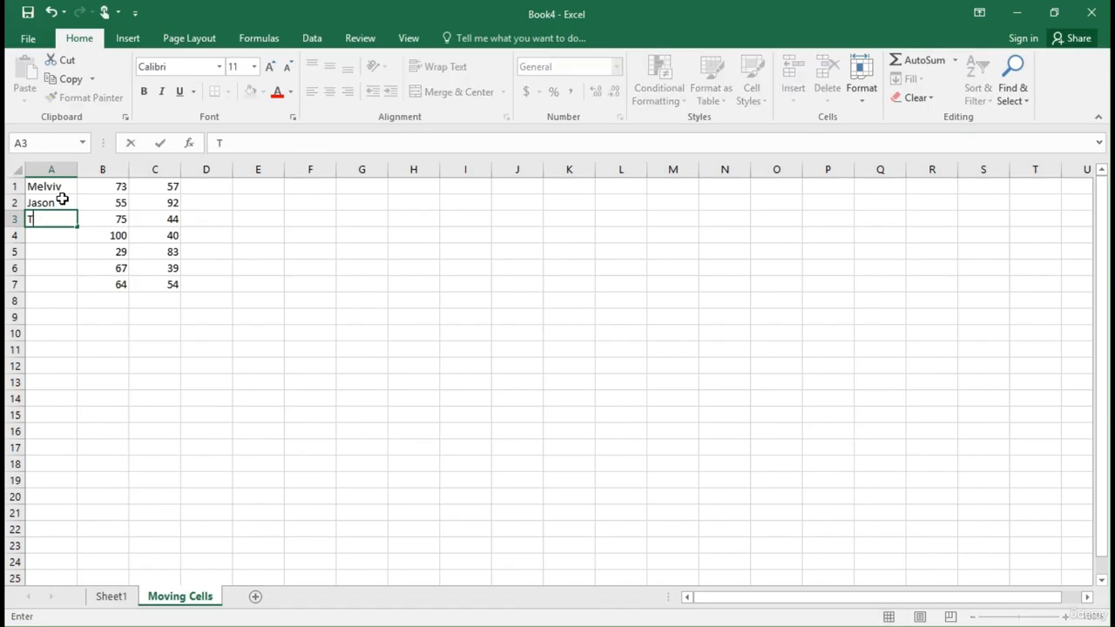
text(roy)
key(Return)
- Complete the name column by entering a first name in each of cells A4:A7
text(Marcus)
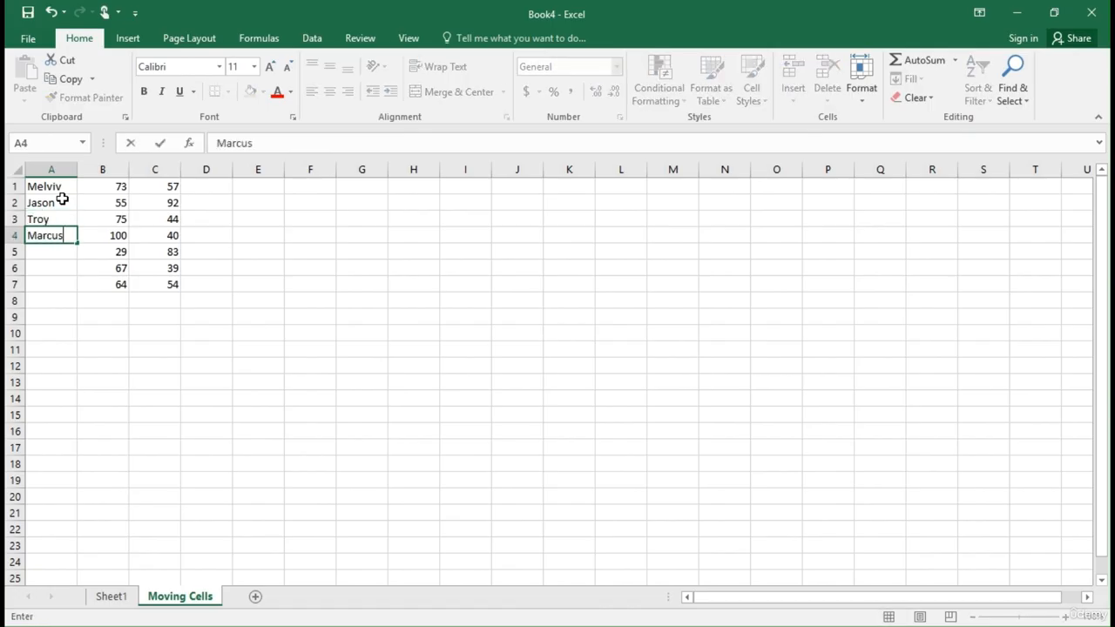
key(Return)
text(Deya)
key(Return)
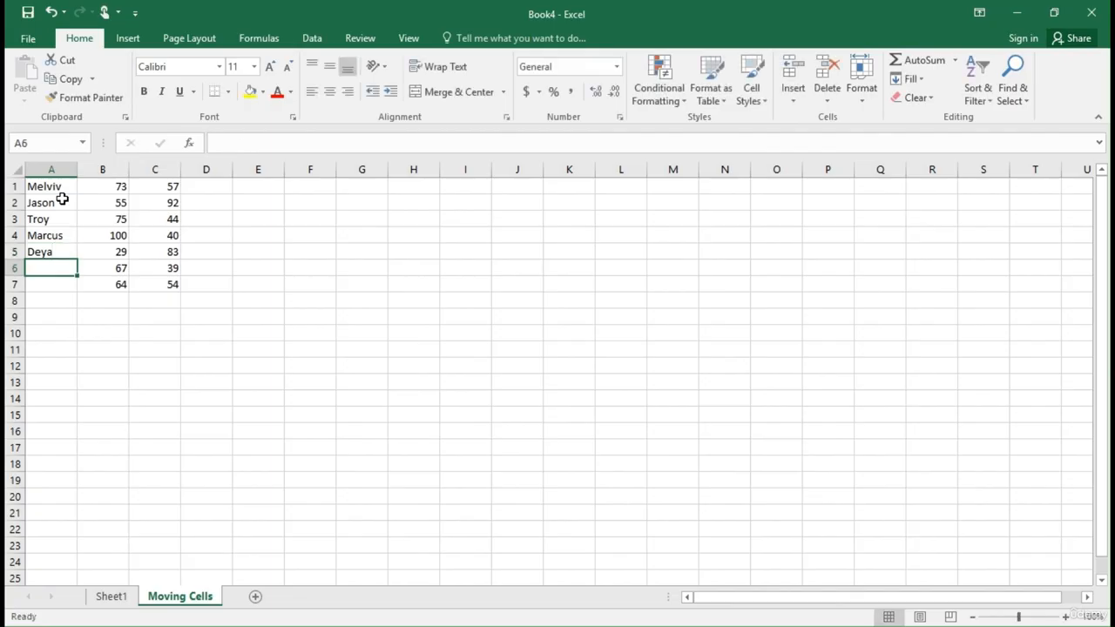
text(Engr)
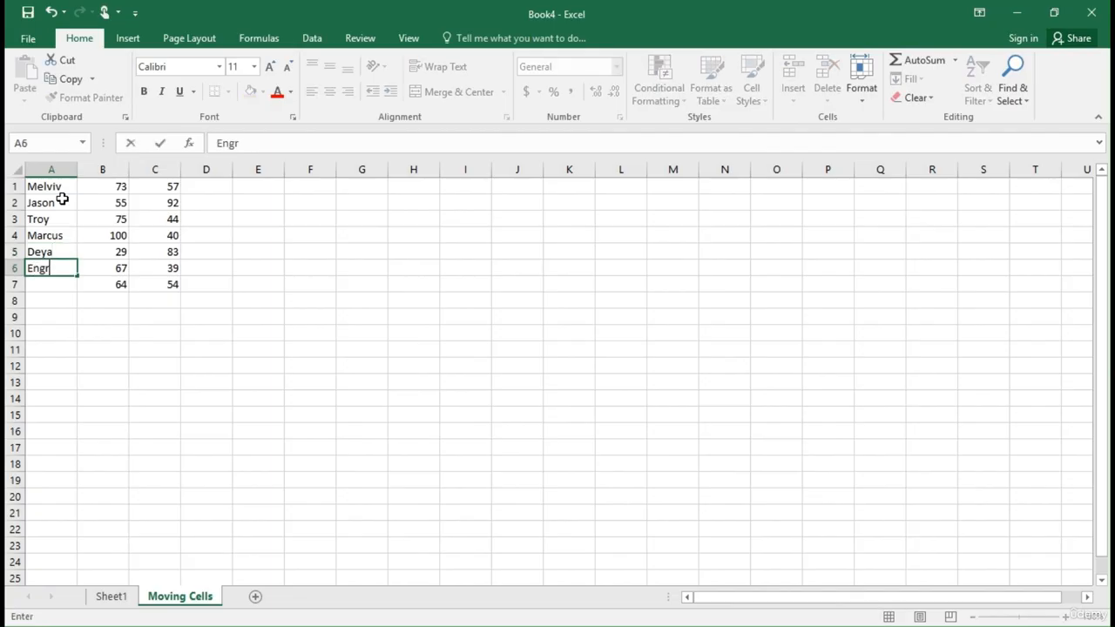
text(as)
key(Return)
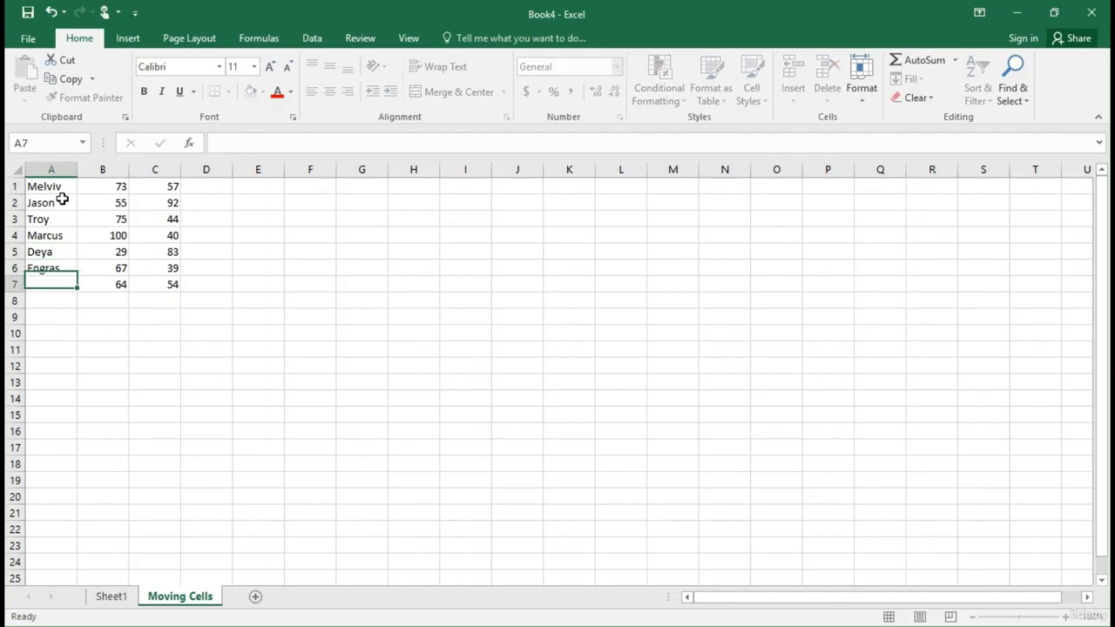
text(Mas)
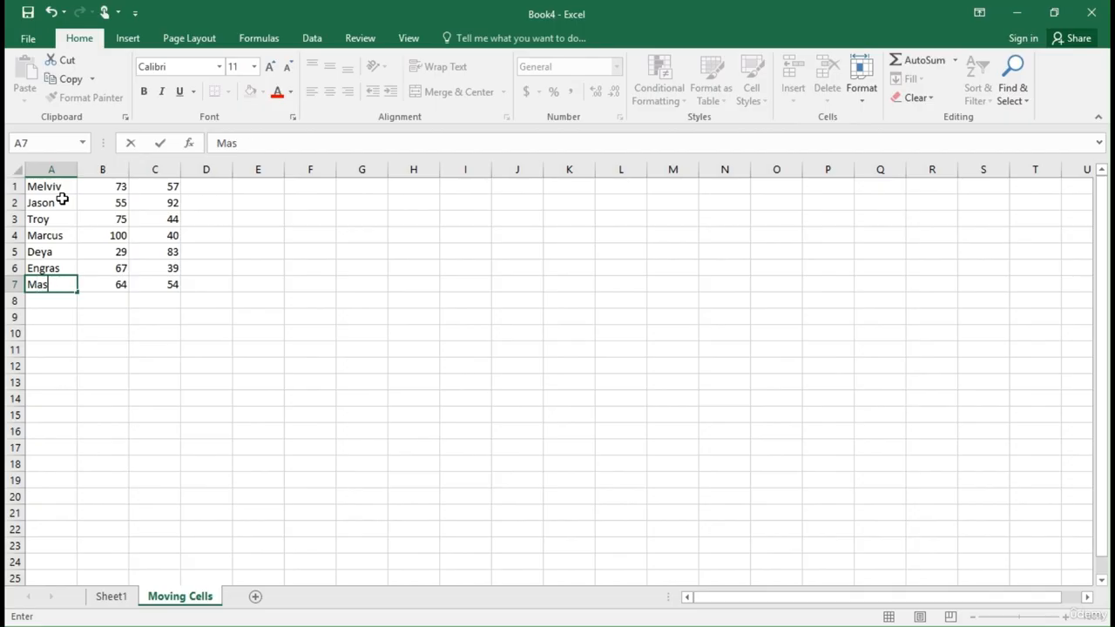
text(at)
key(Return)
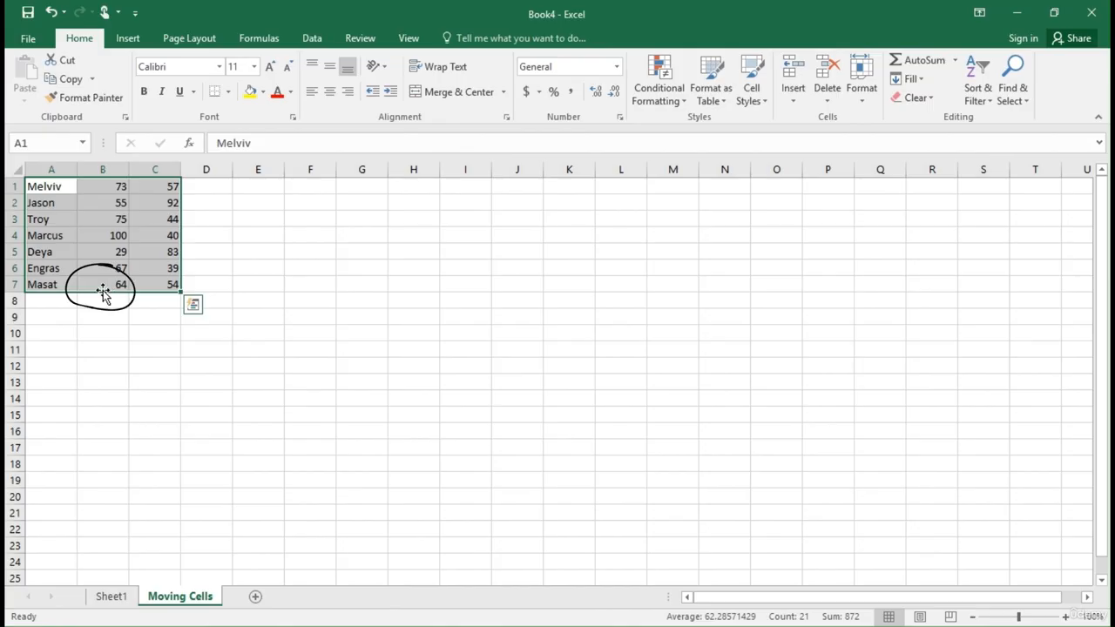
- Move the table A1:C7 directly to F1:H7, and undo and redo that move
mouse_move(103, 292)
mouse_down()
mouse_move(152, 303)
mouse_move(410, 299)
mouse_move(366, 289)
mouse_up()
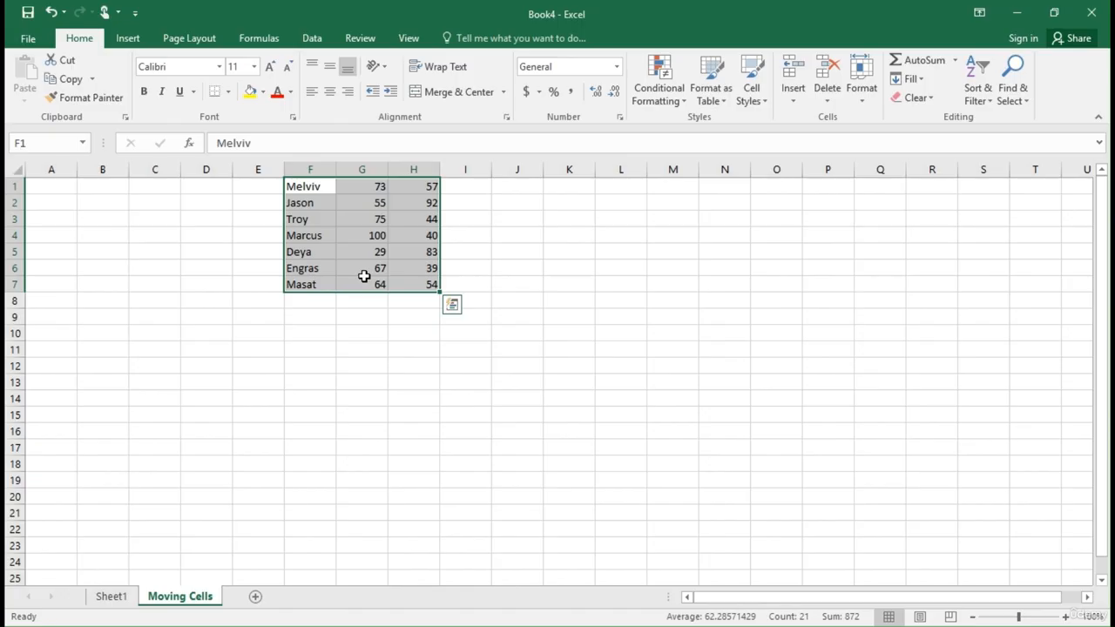
key(ctrl+z)
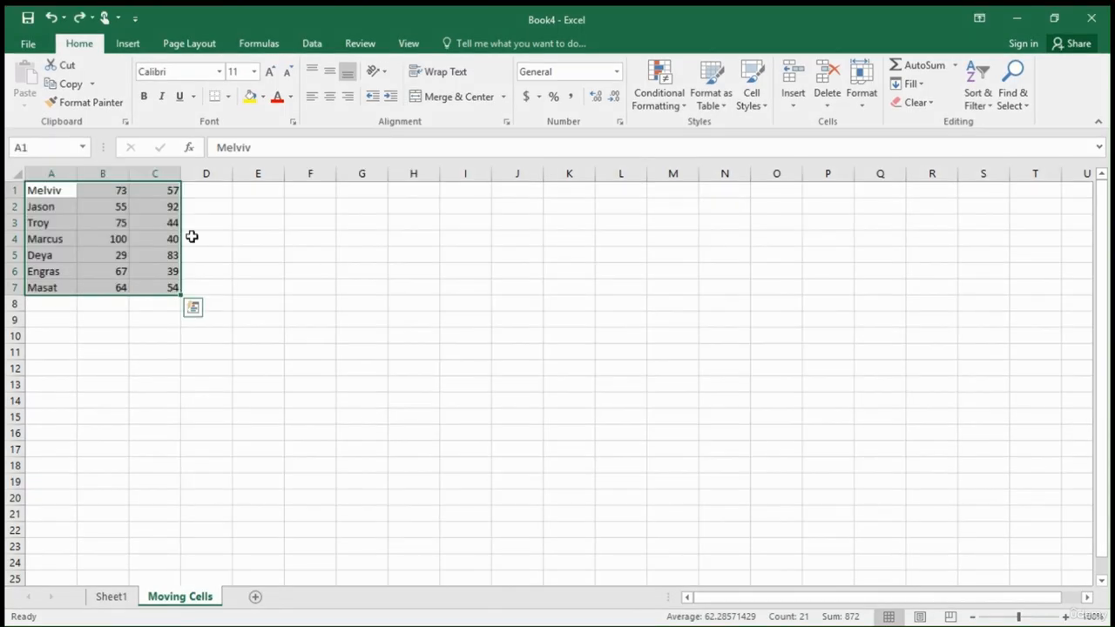
key(ctrl+y)
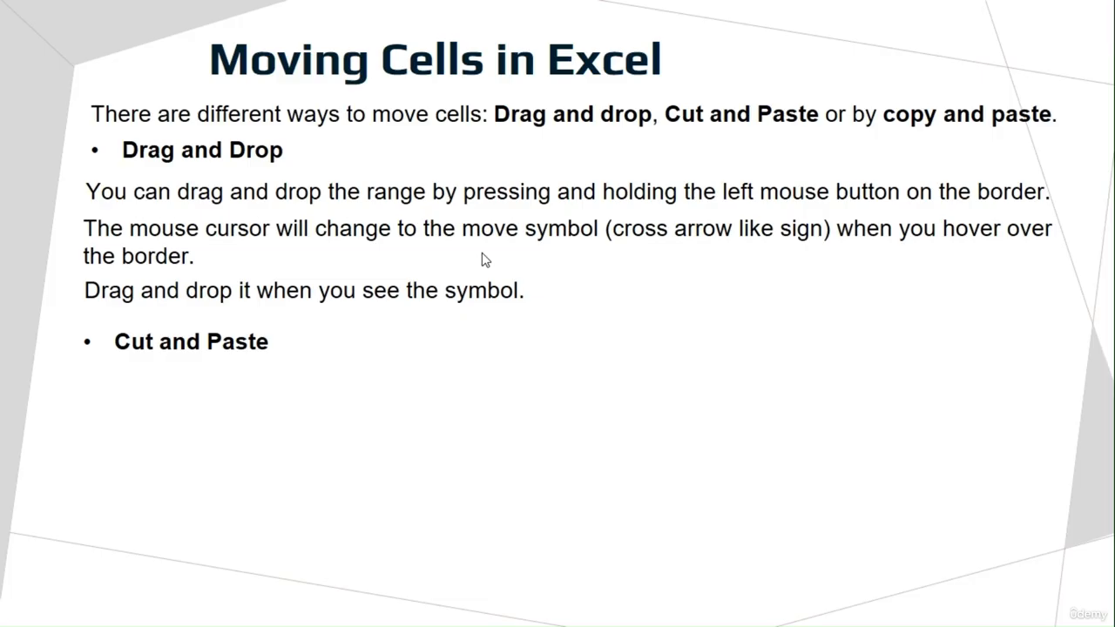
click(482, 253)
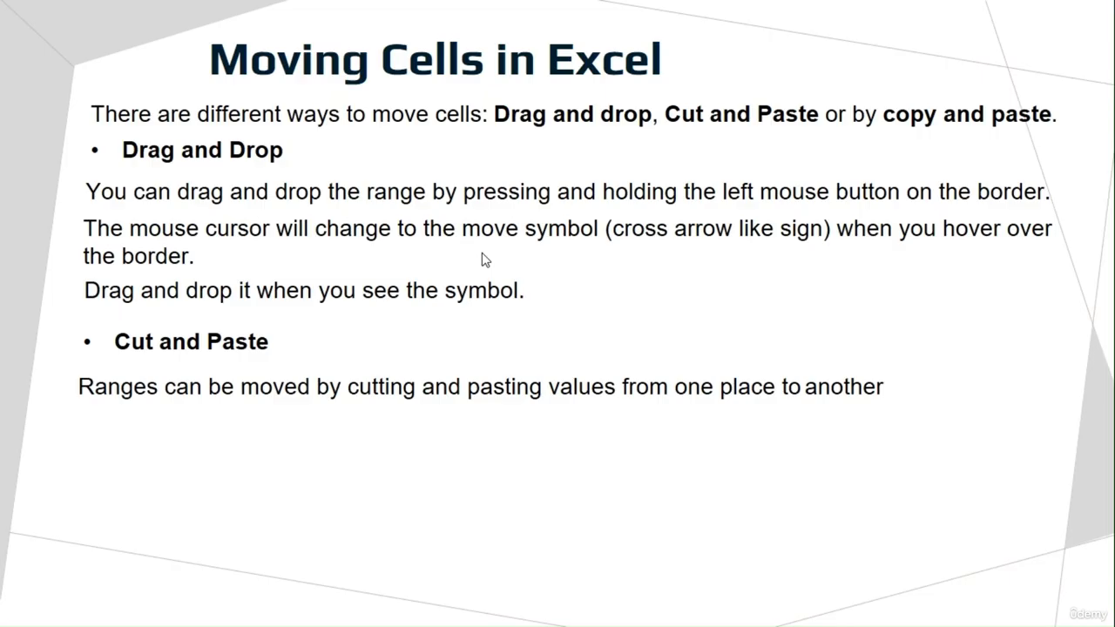
click(483, 254)
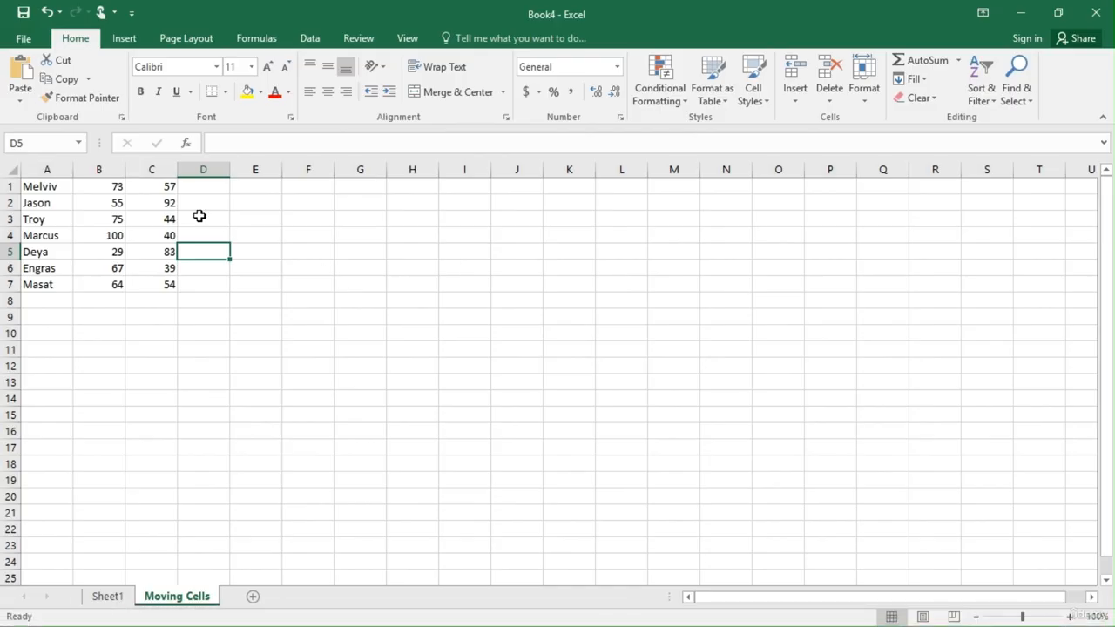
- Select the table A1:C7, move it directly to D1:F7 and undo the move
click(285, 222)
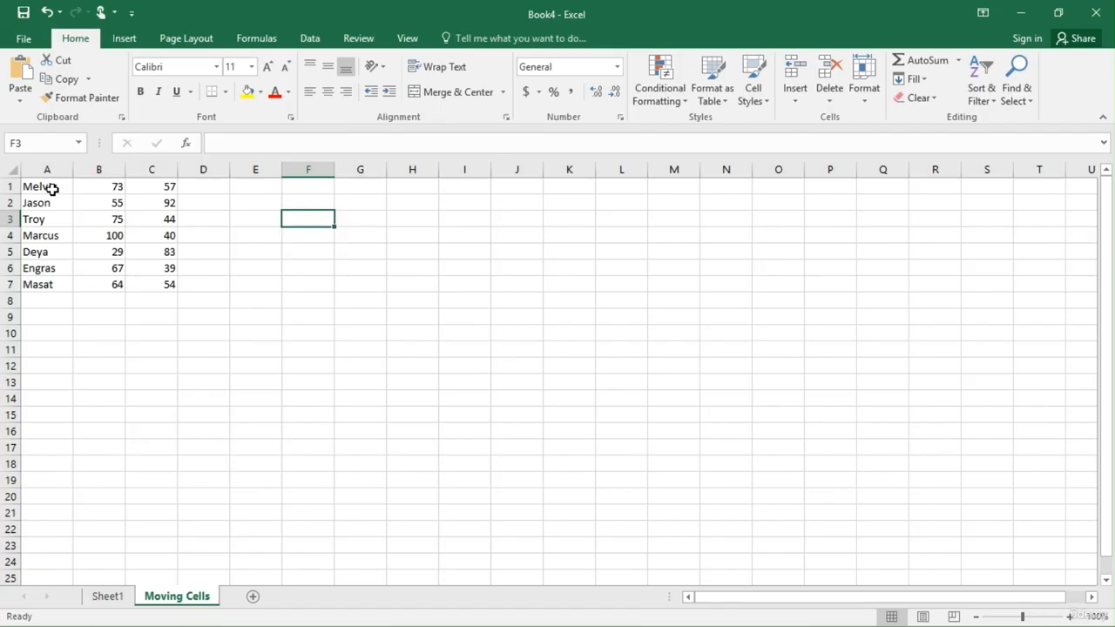
drag(54, 189, 166, 292)
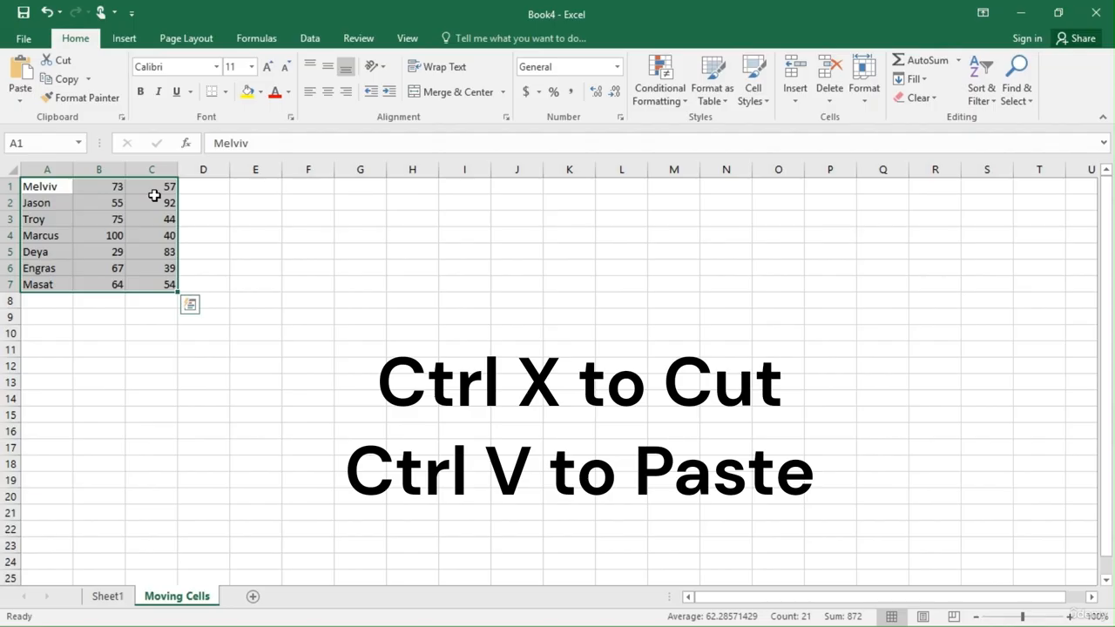
click(44, 182)
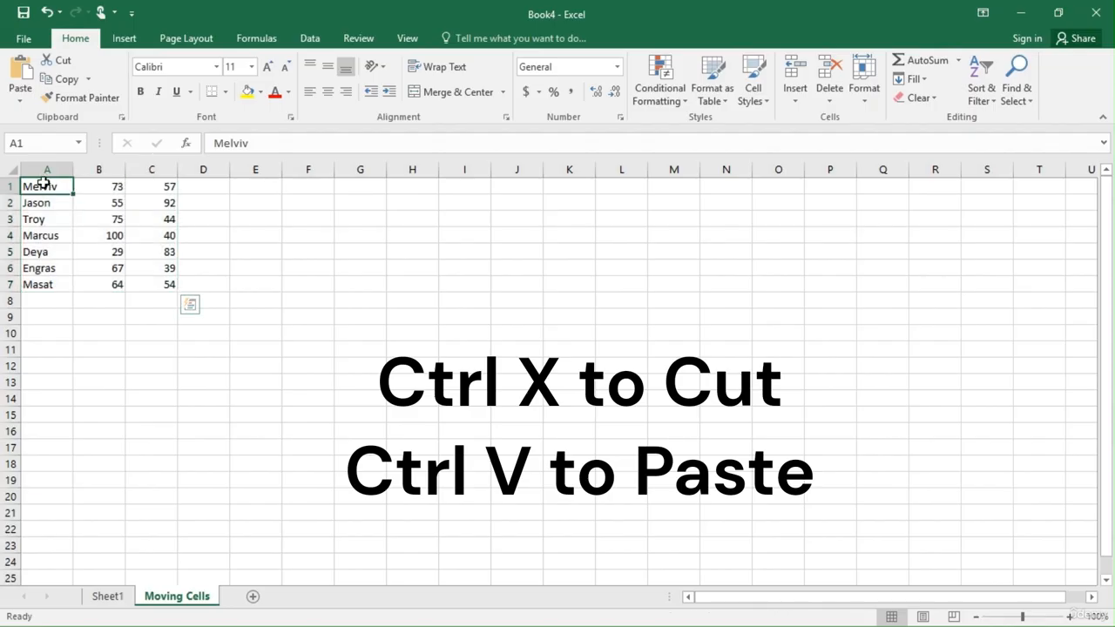
drag(44, 182, 243, 294)
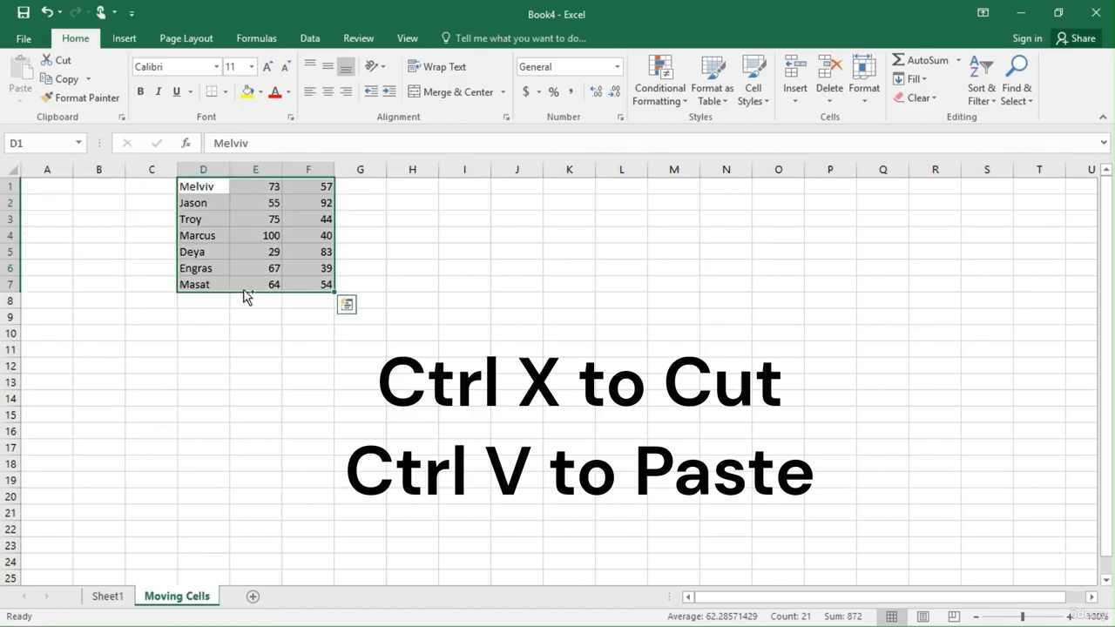
key(ctrl+z)
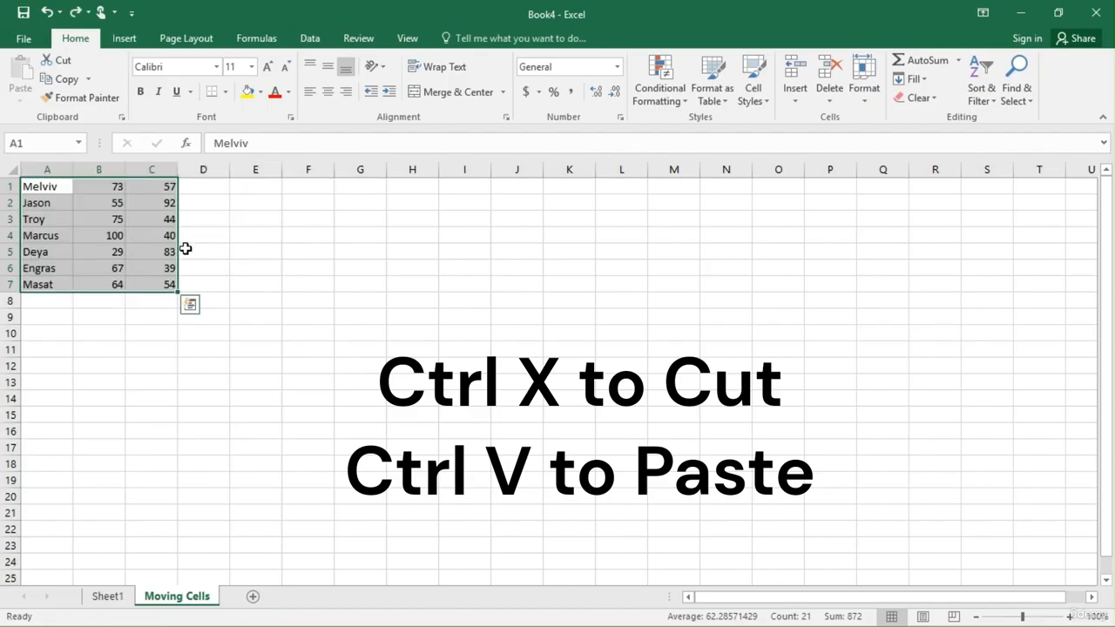
- Cut the table A1:C7 with its names and both number columns
key(ctrl+x)
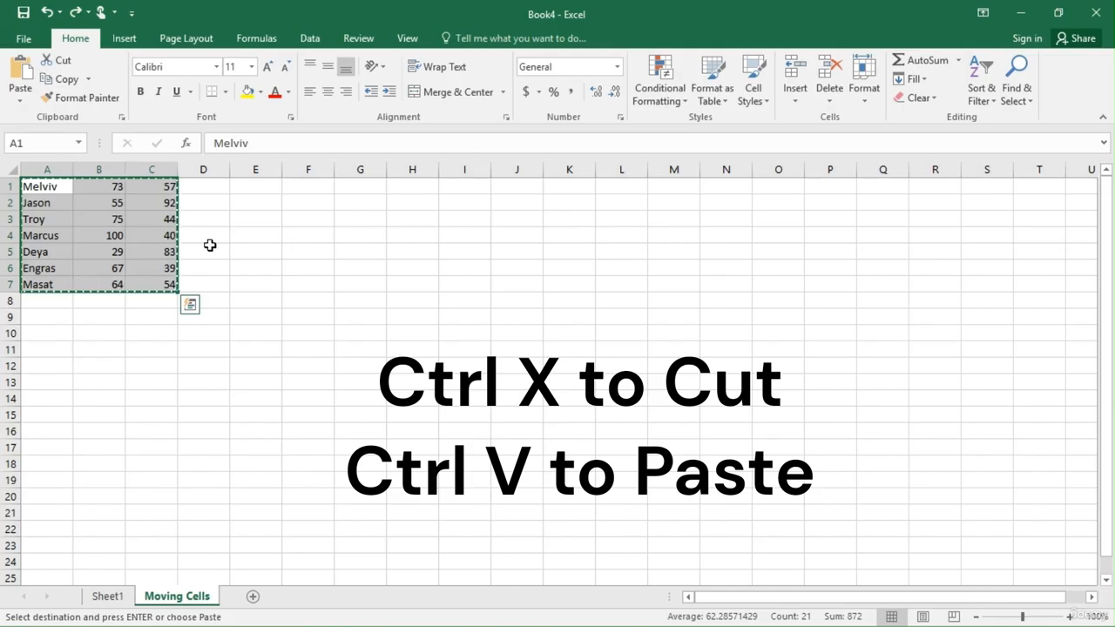
right_click(104, 201)
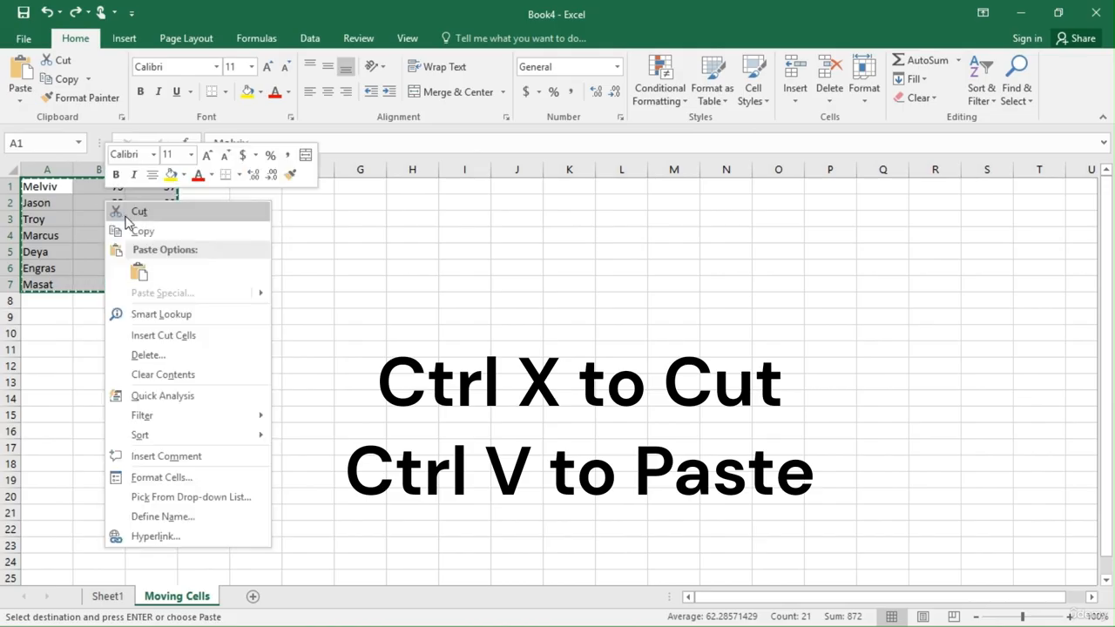
click(127, 219)
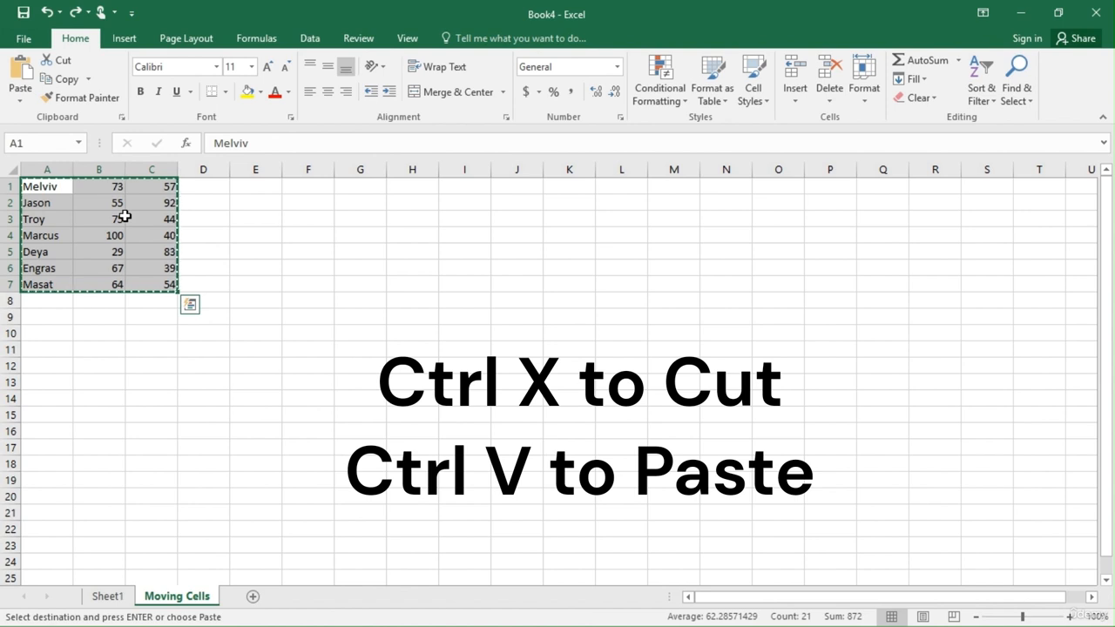
- Paste the cut table at F1 and undo the paste
click(309, 187)
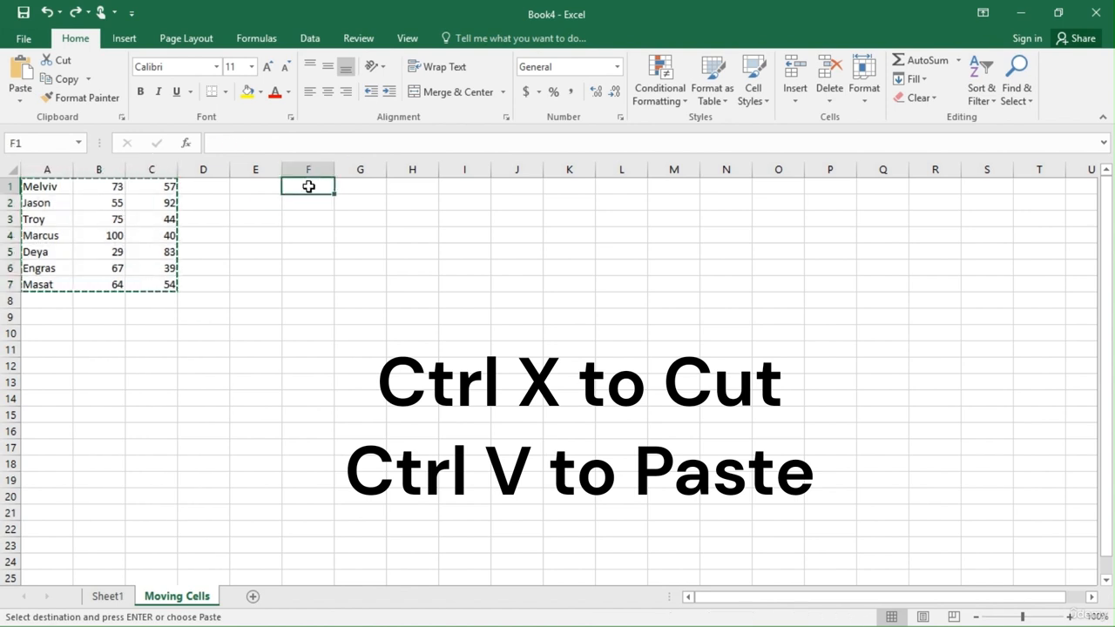
key(ctrl+v)
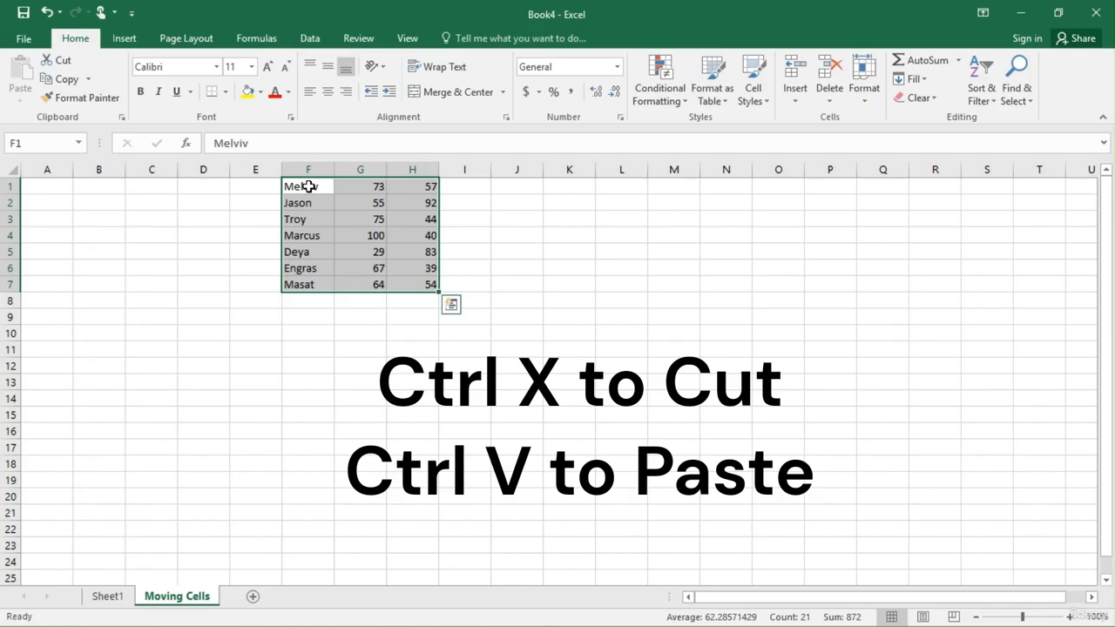
key(ctrl+z)
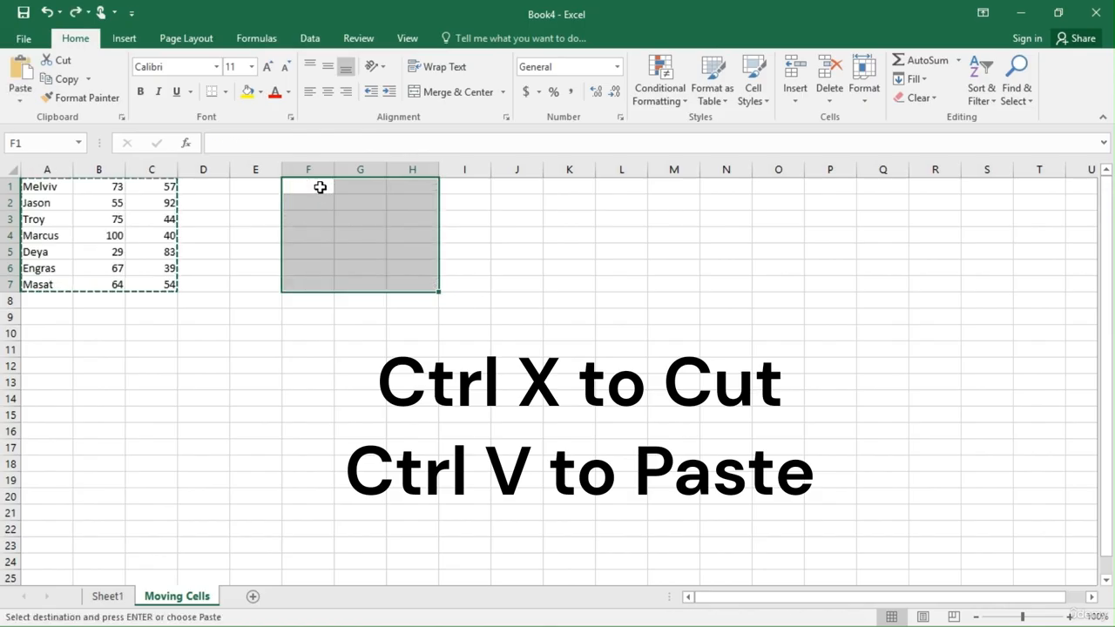
- Paste the cut table with its top-left corner at cell F1
right_click(320, 186)
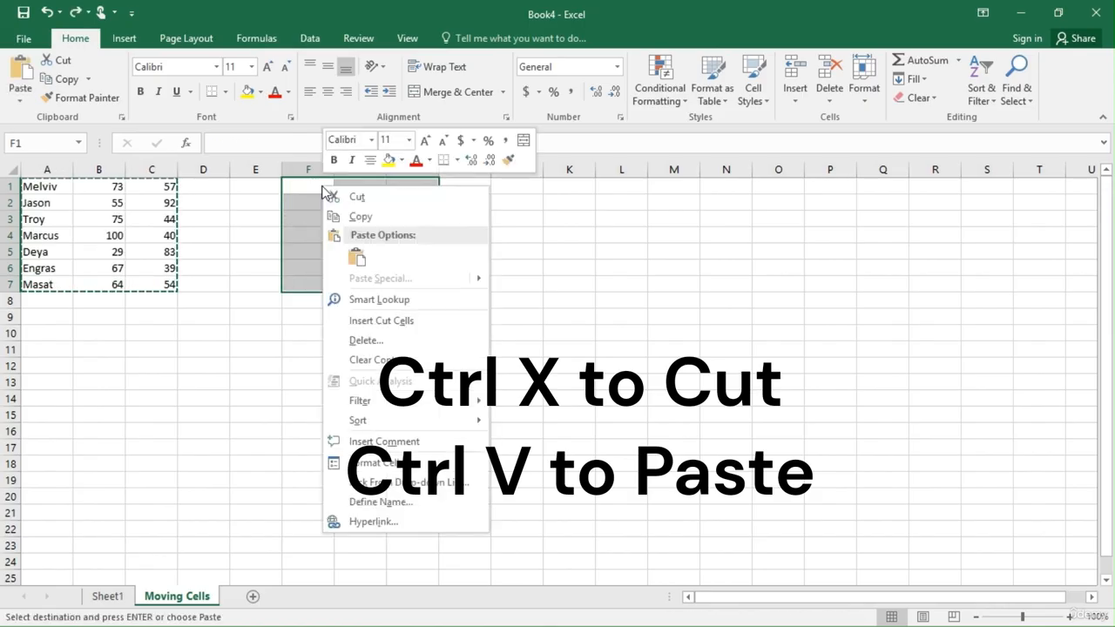
key(Escape)
click(302, 186)
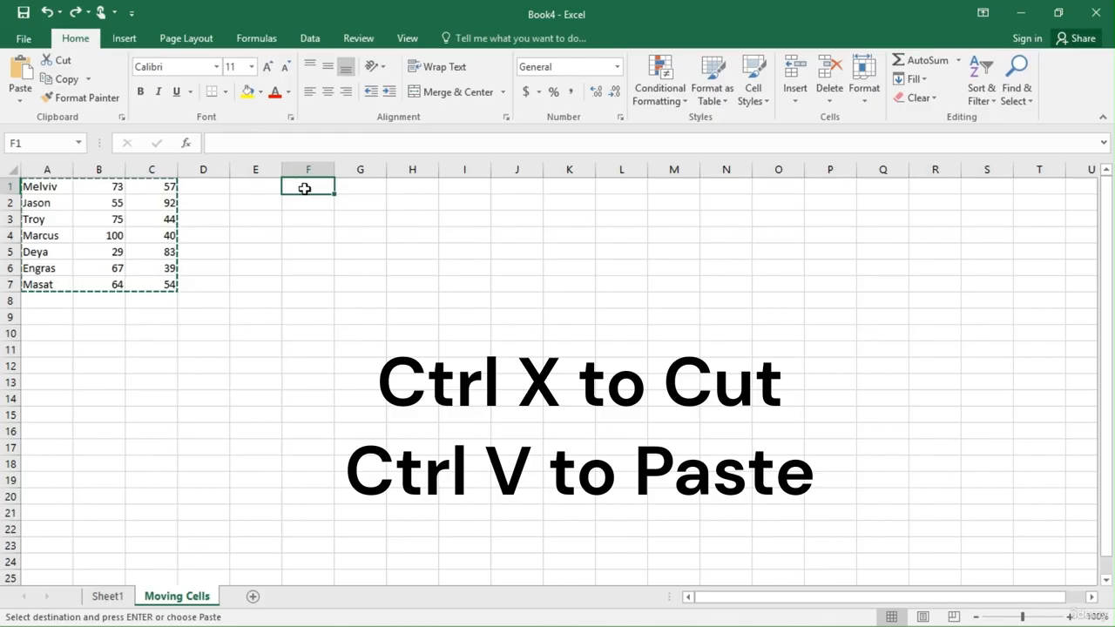
right_click(304, 188)
click(337, 261)
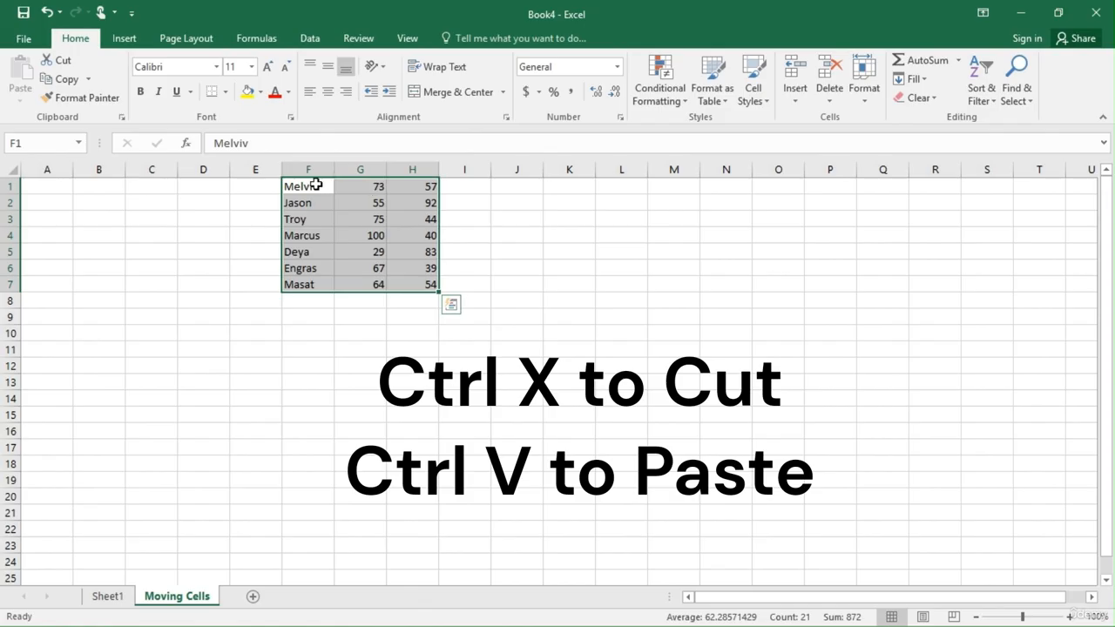
- Cut the table F1:H7 and paste it starting at cell J1
drag(316, 187, 411, 279)
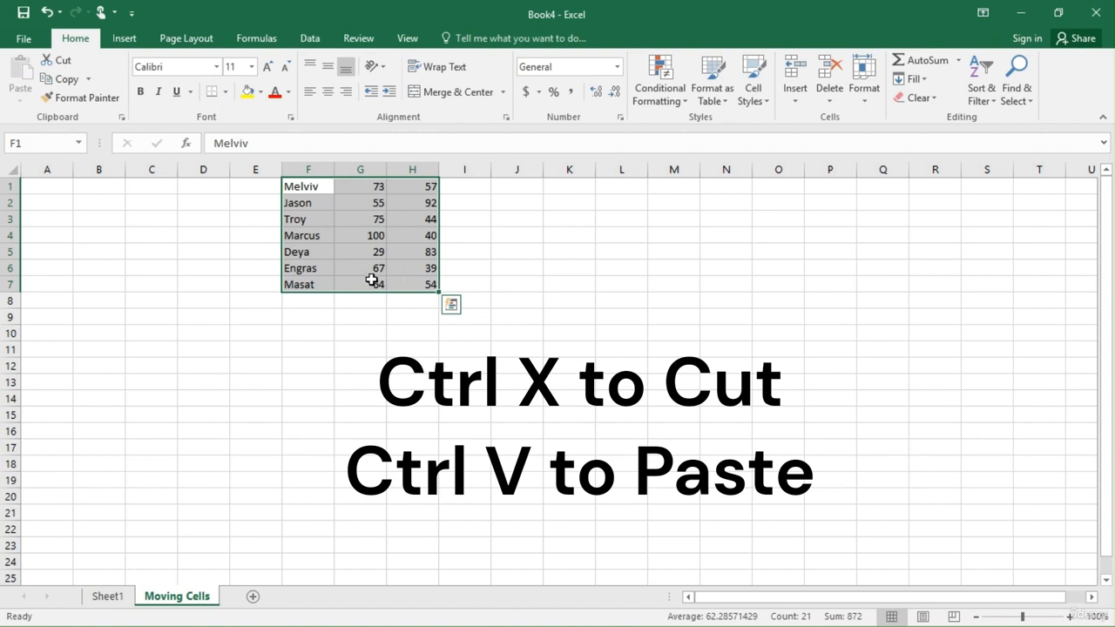
right_click(372, 272)
click(388, 280)
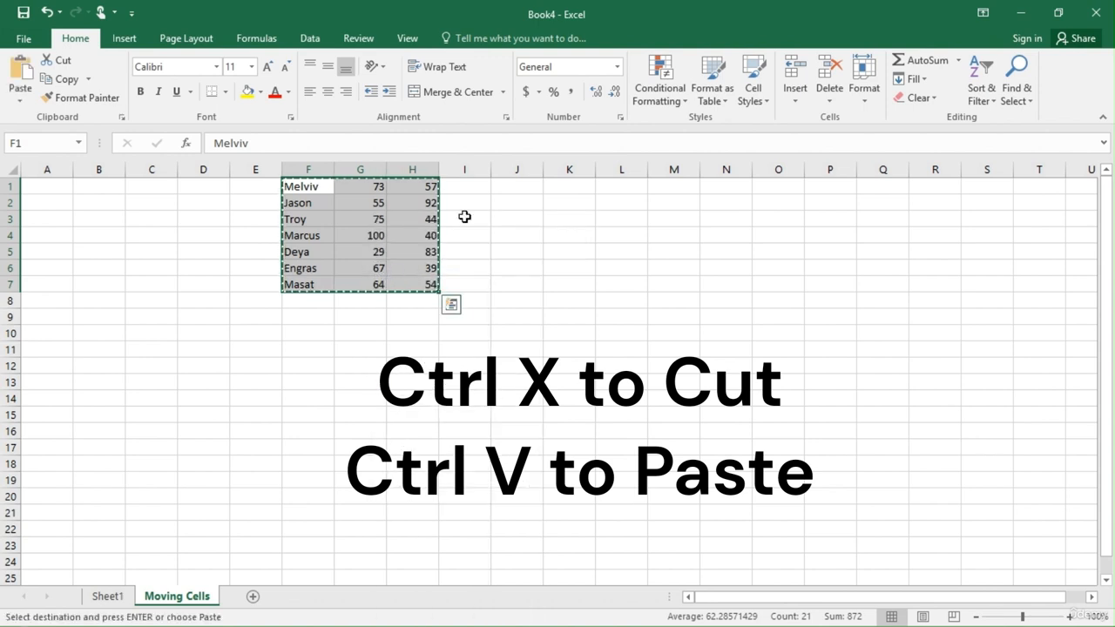
click(514, 189)
right_click(514, 189)
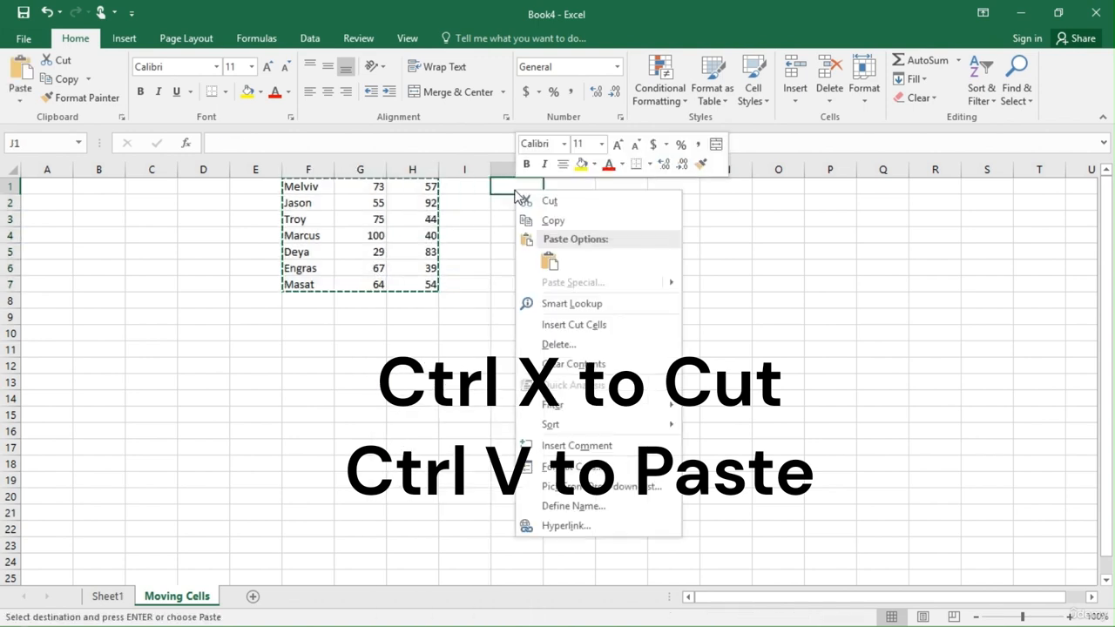
click(549, 261)
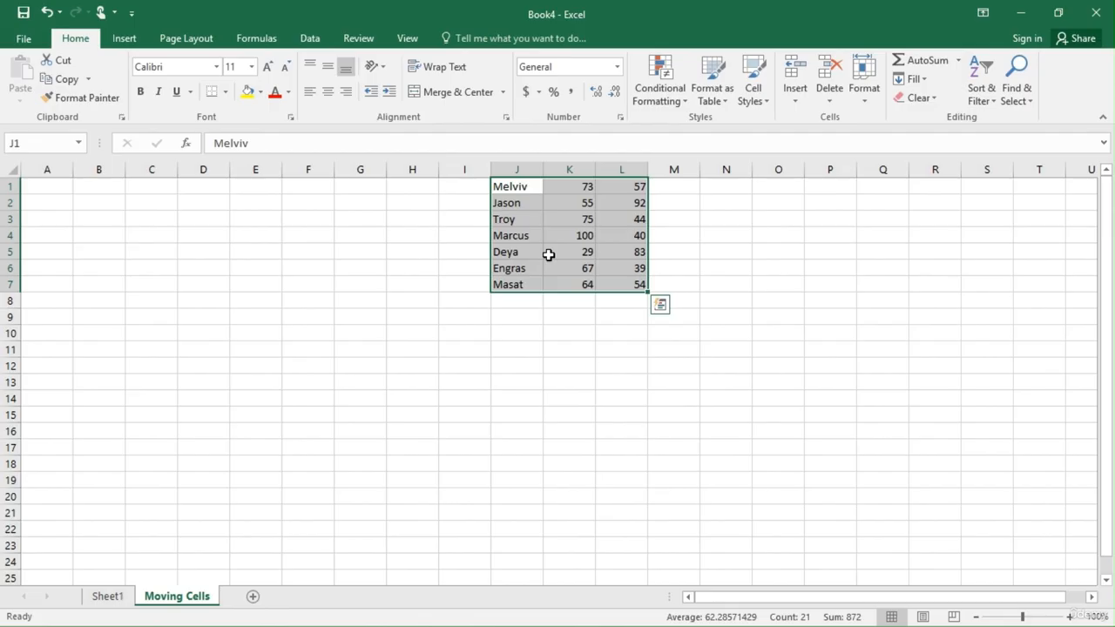
- Undo the last two cut-and-paste moves of the table
key(ctrl+z)
key(ctrl+z)
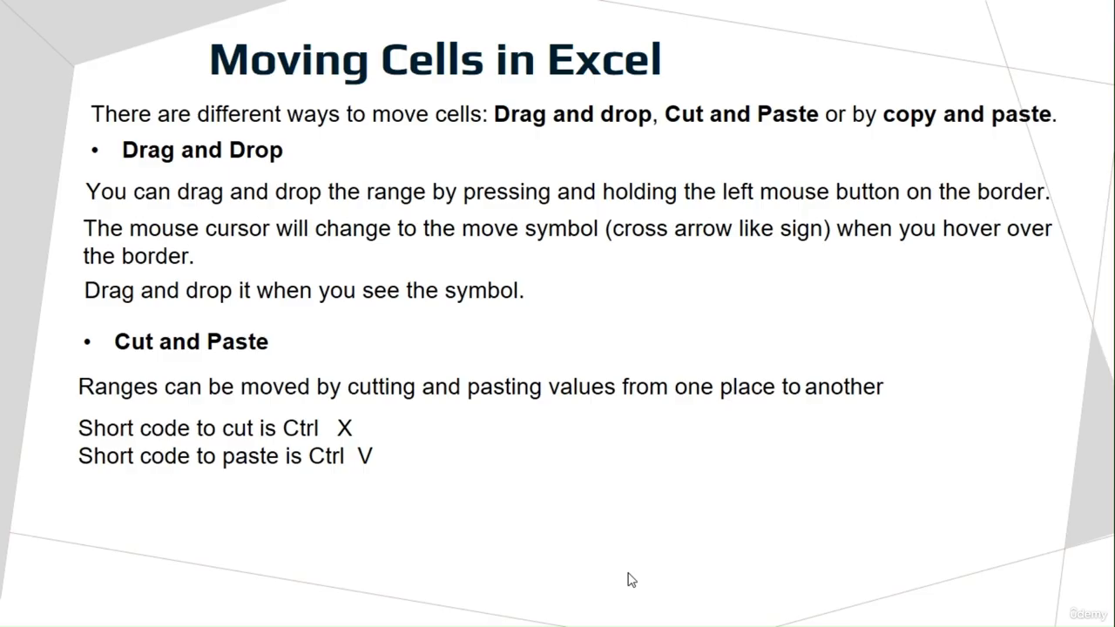
click(628, 573)
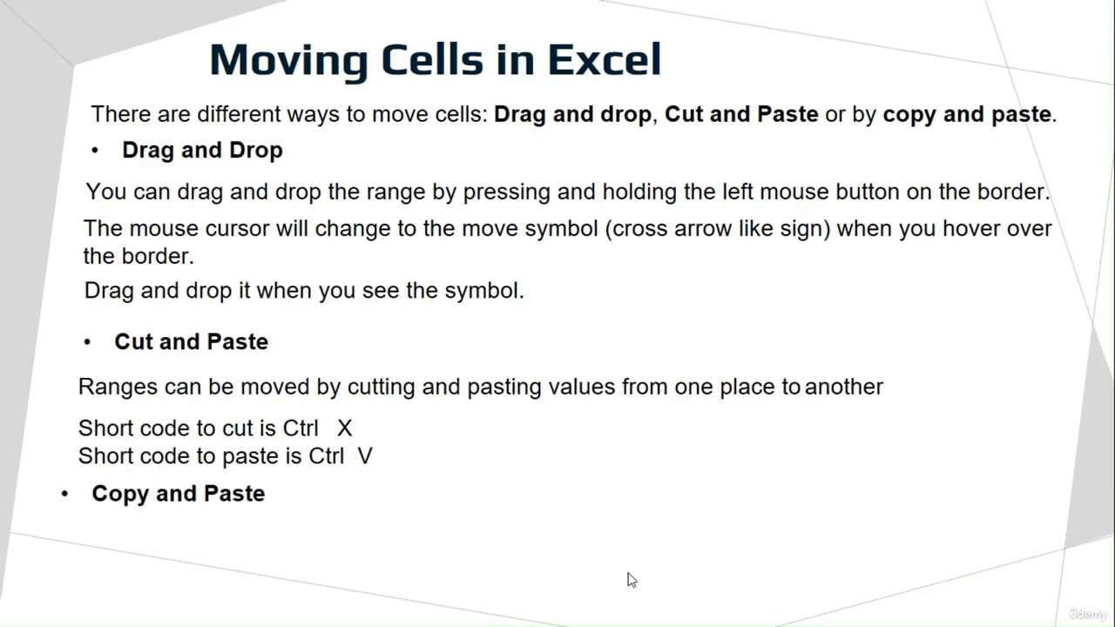
click(628, 575)
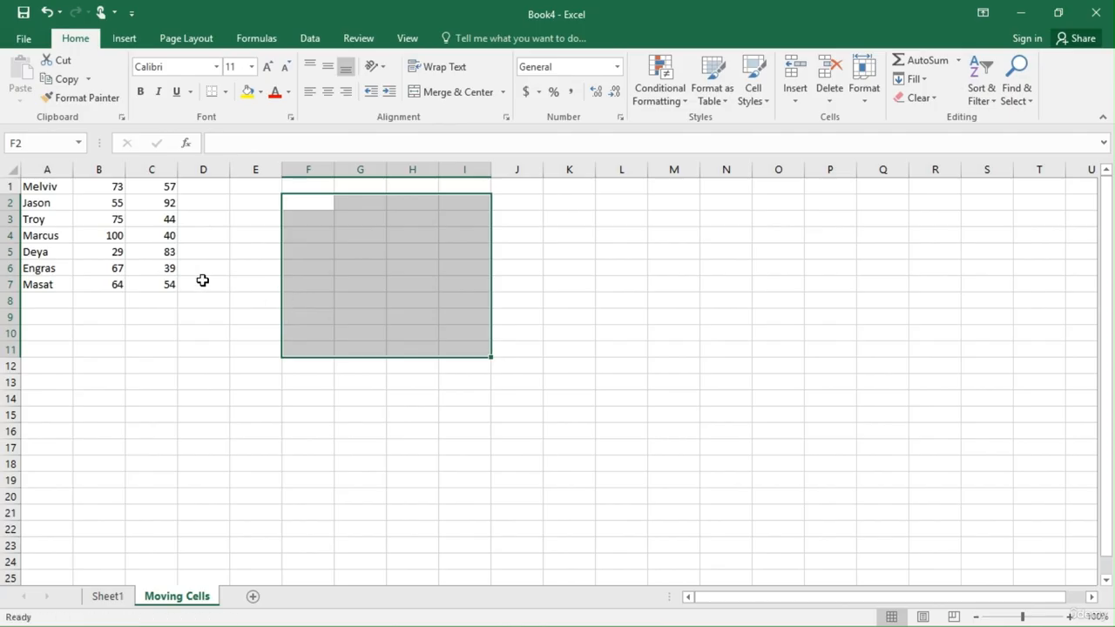
- Copy the table range A1:C7 with its names and both number columns
click(200, 307)
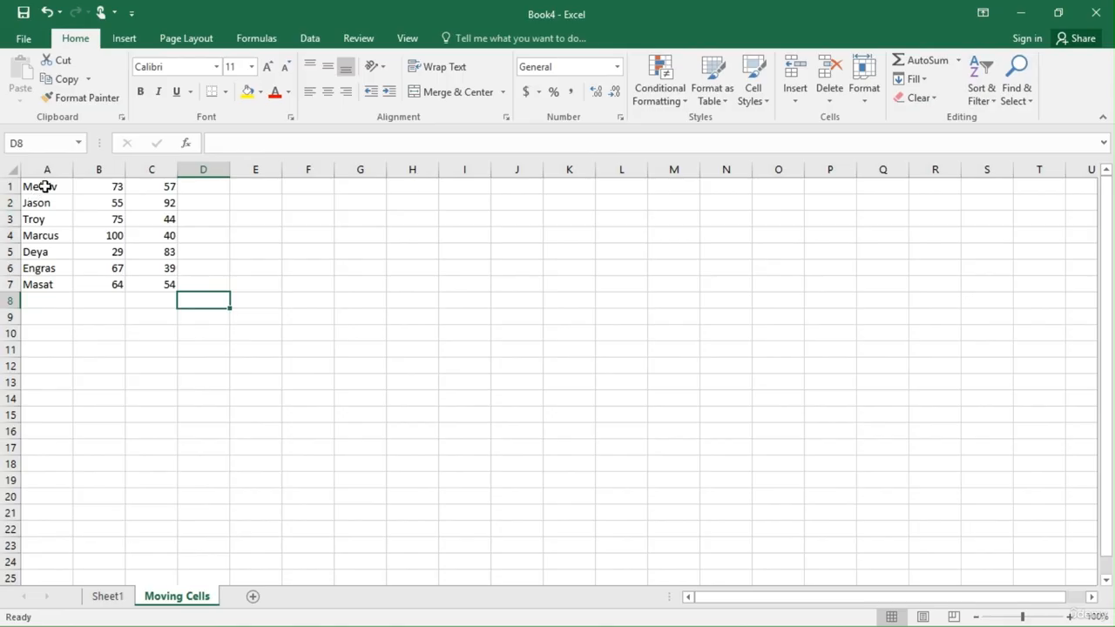
drag(45, 186, 142, 283)
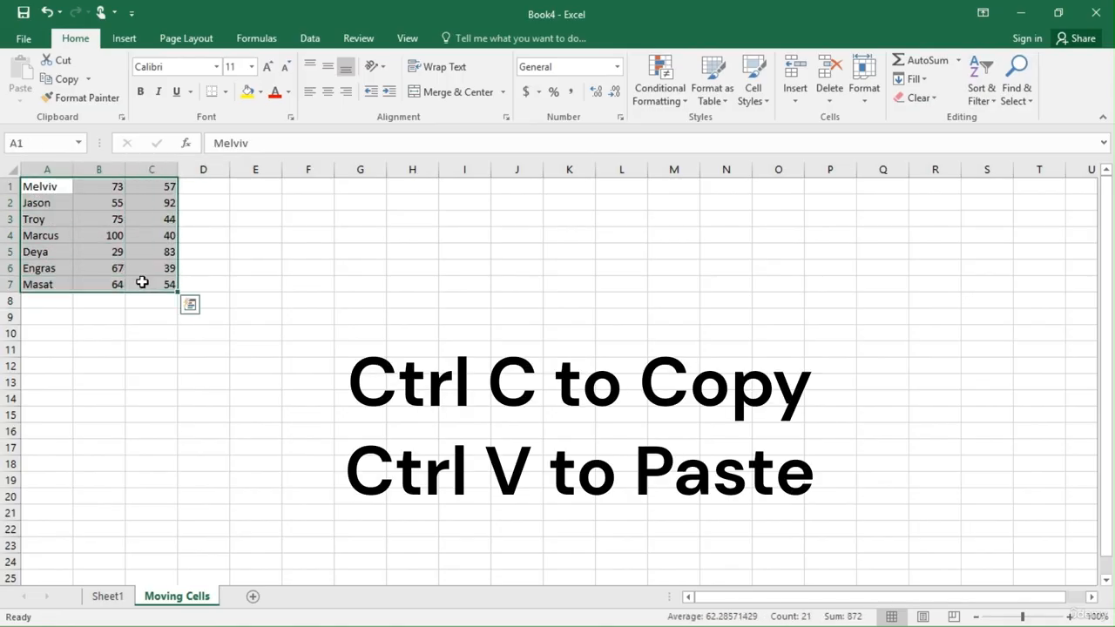
right_click(86, 192)
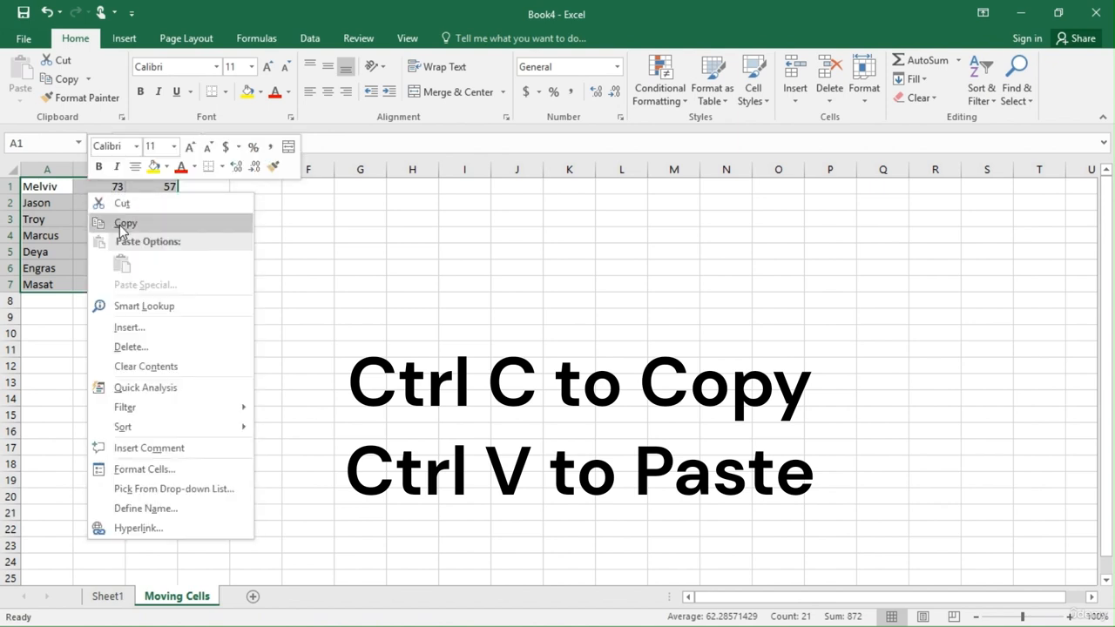
click(119, 223)
right_click(118, 225)
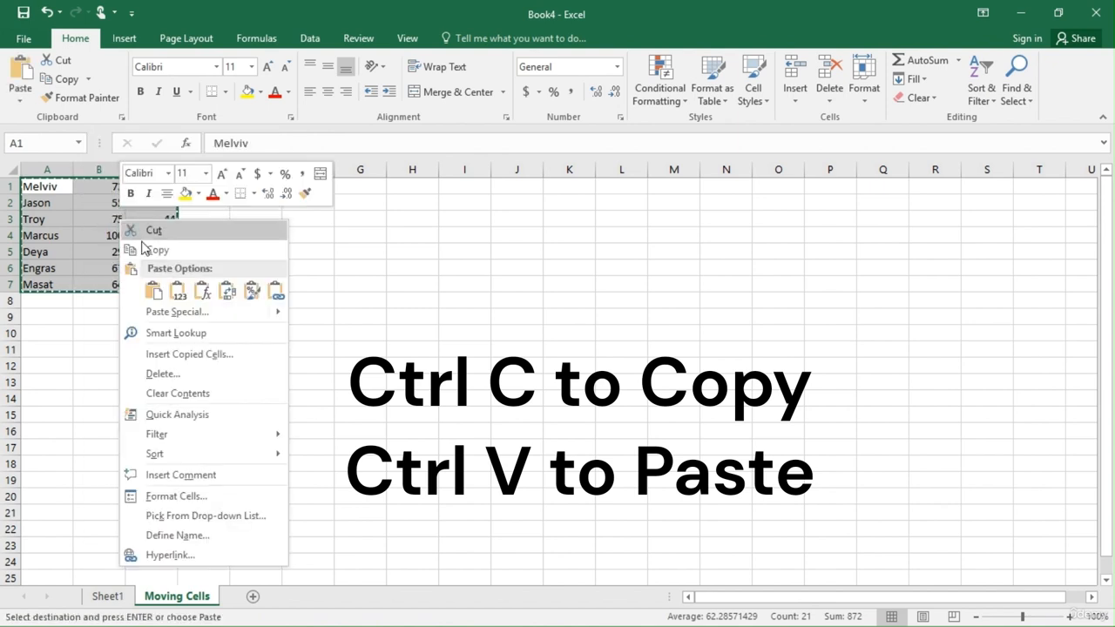
click(145, 251)
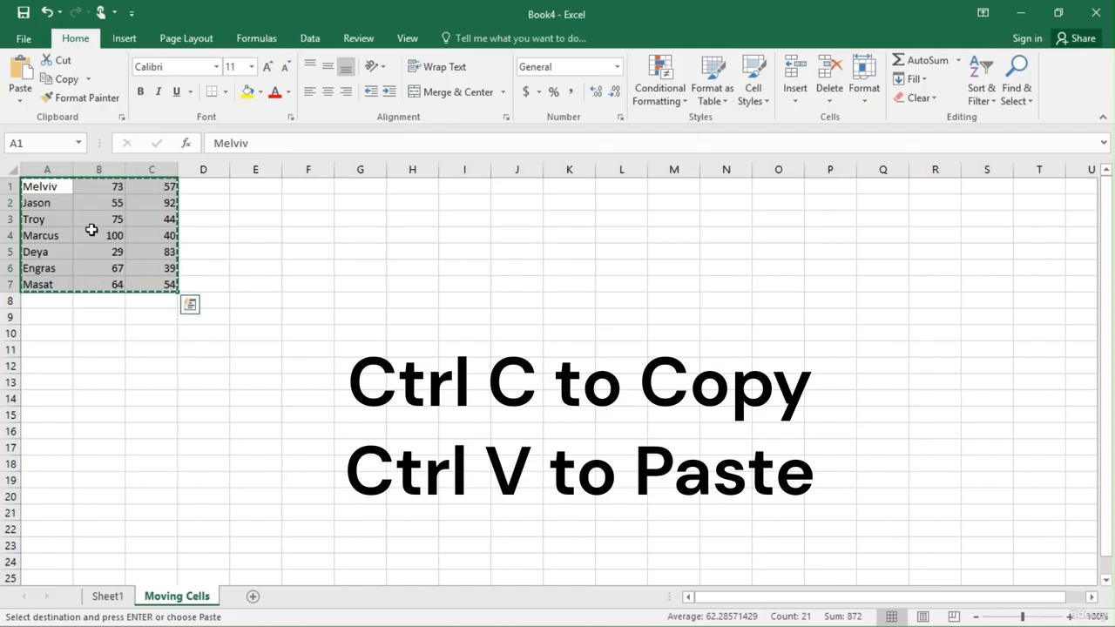
- Paste the copied table with its top-left corner at cell F1
click(315, 187)
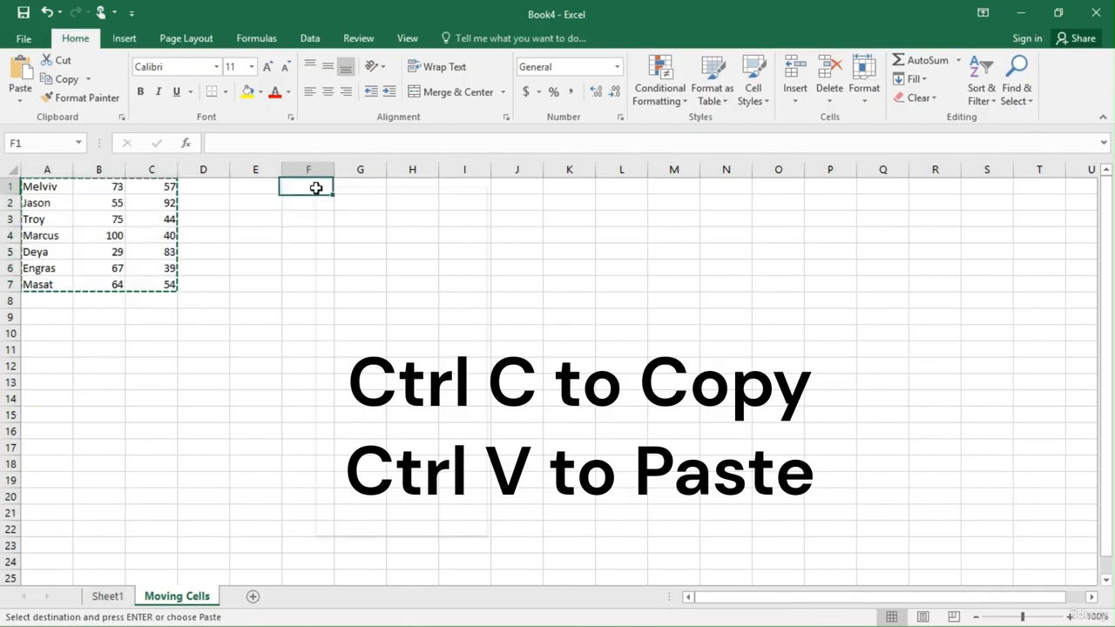
right_click(317, 190)
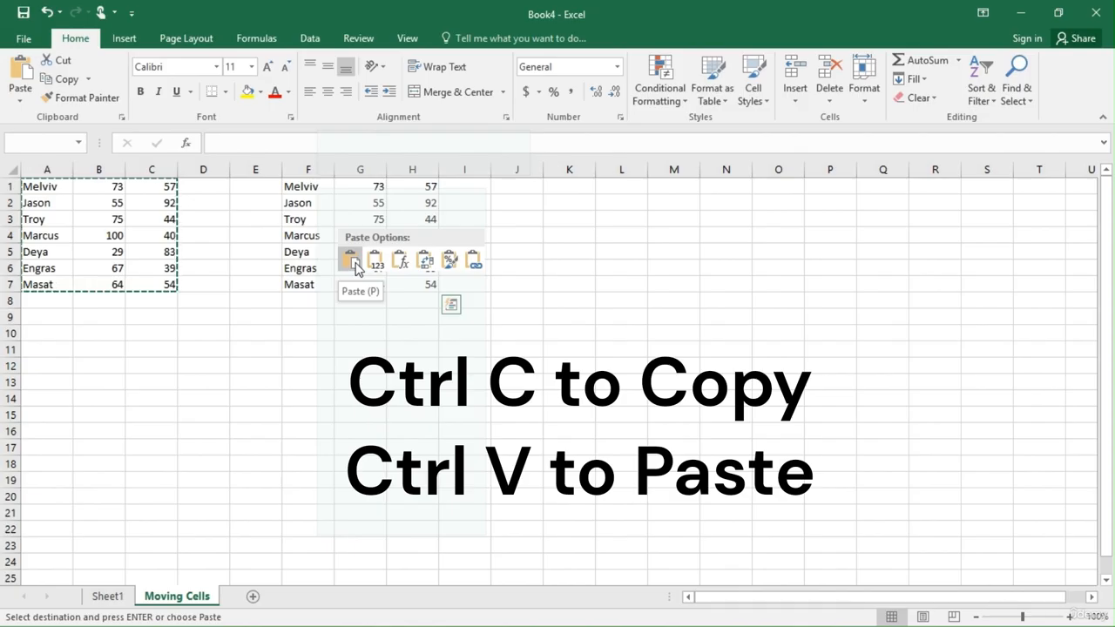
click(302, 189)
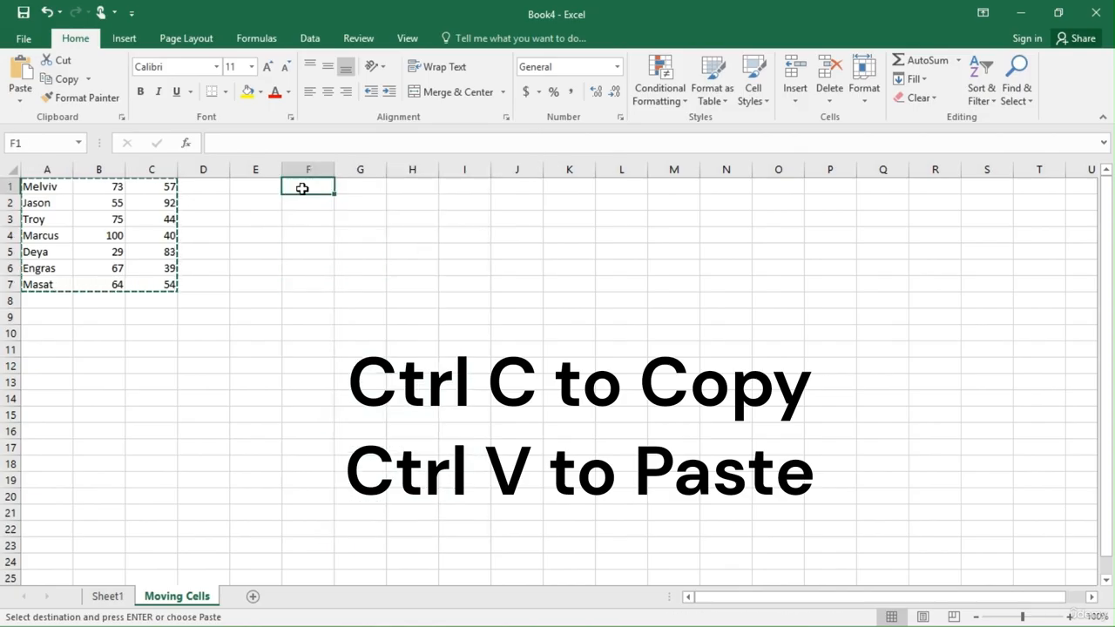
key(ctrl+v)
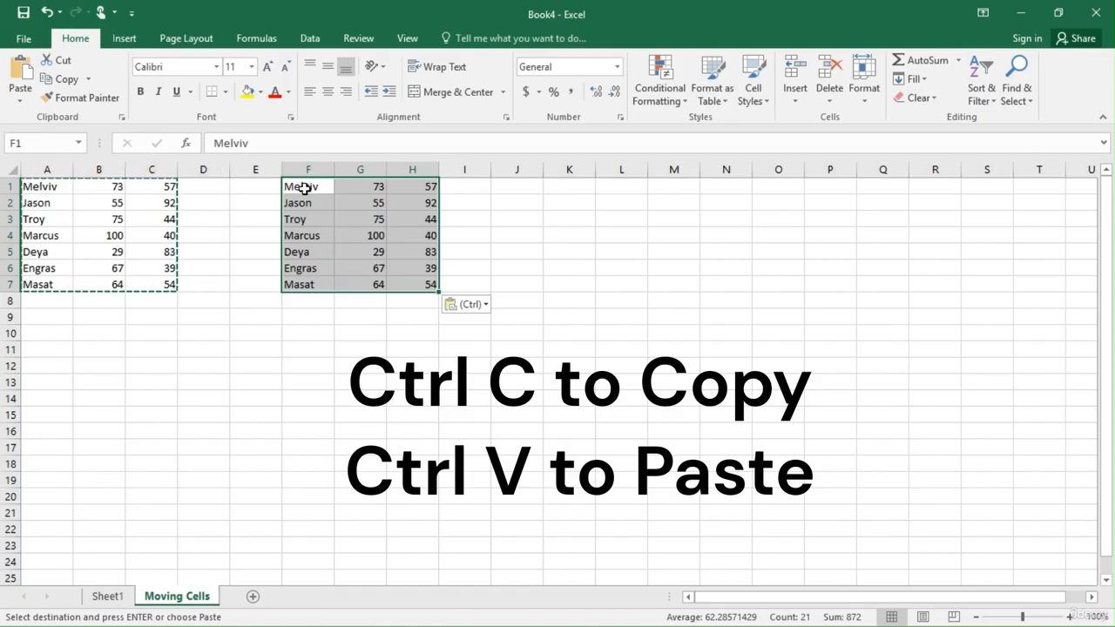
click(41, 187)
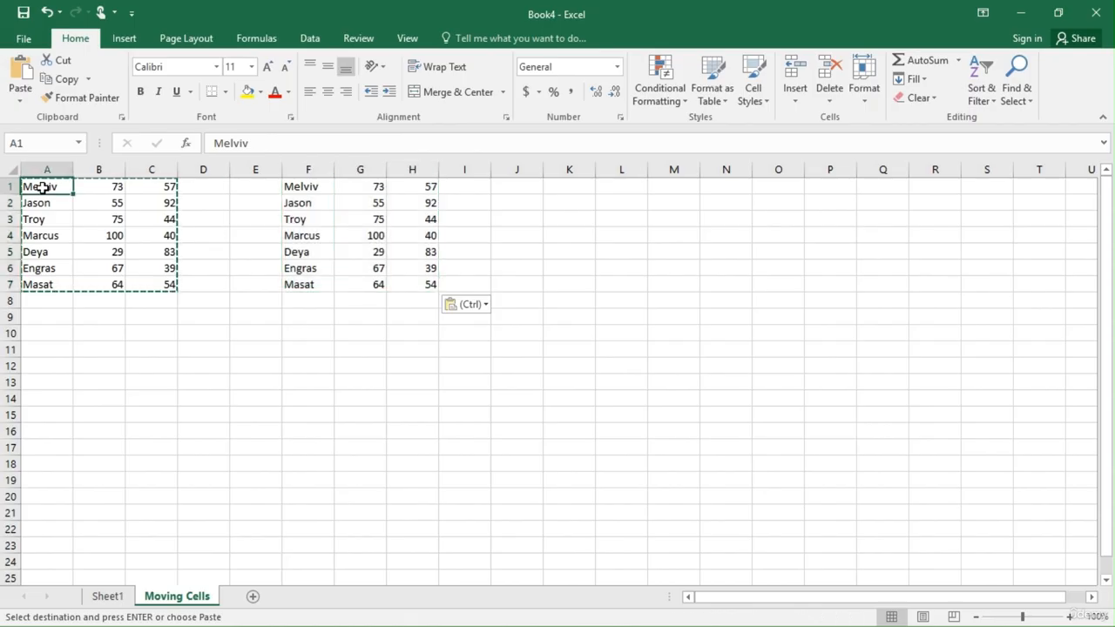
drag(41, 188, 146, 285)
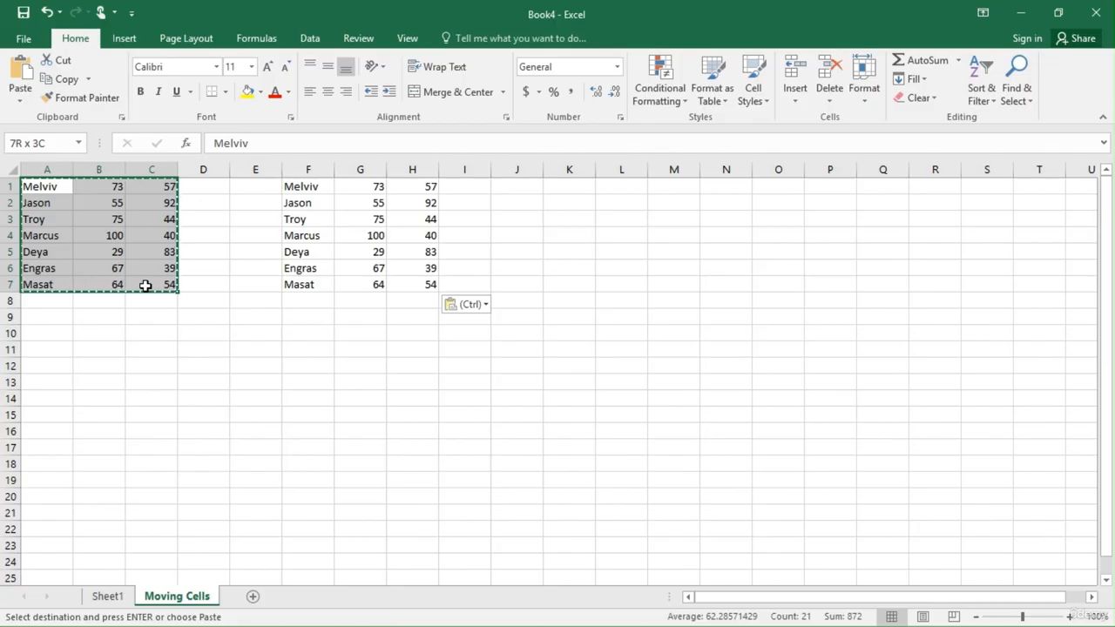
click(354, 329)
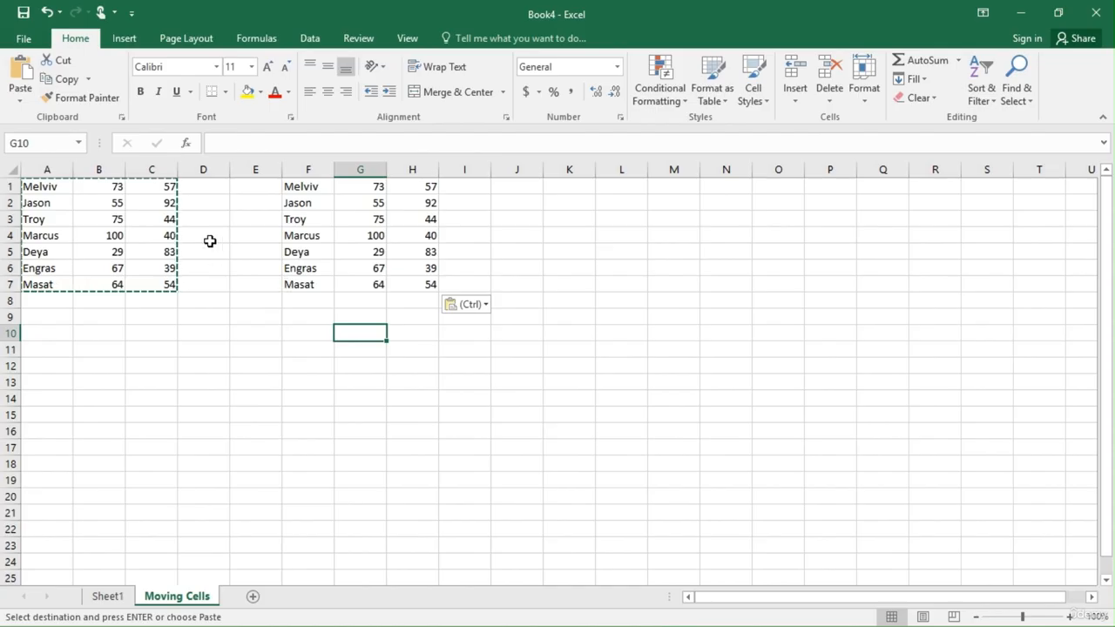
- Copy the original range A1:C7 again and try to clear its contents
drag(40, 184, 147, 297)
key(Escape)
key(ctrl+c)
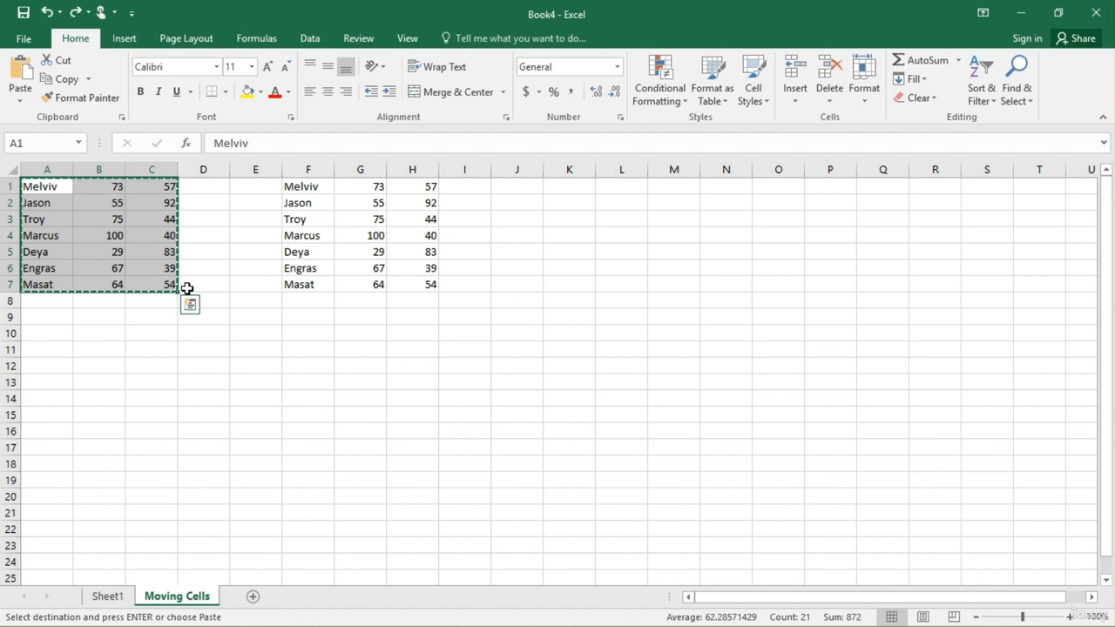
key(Delete)
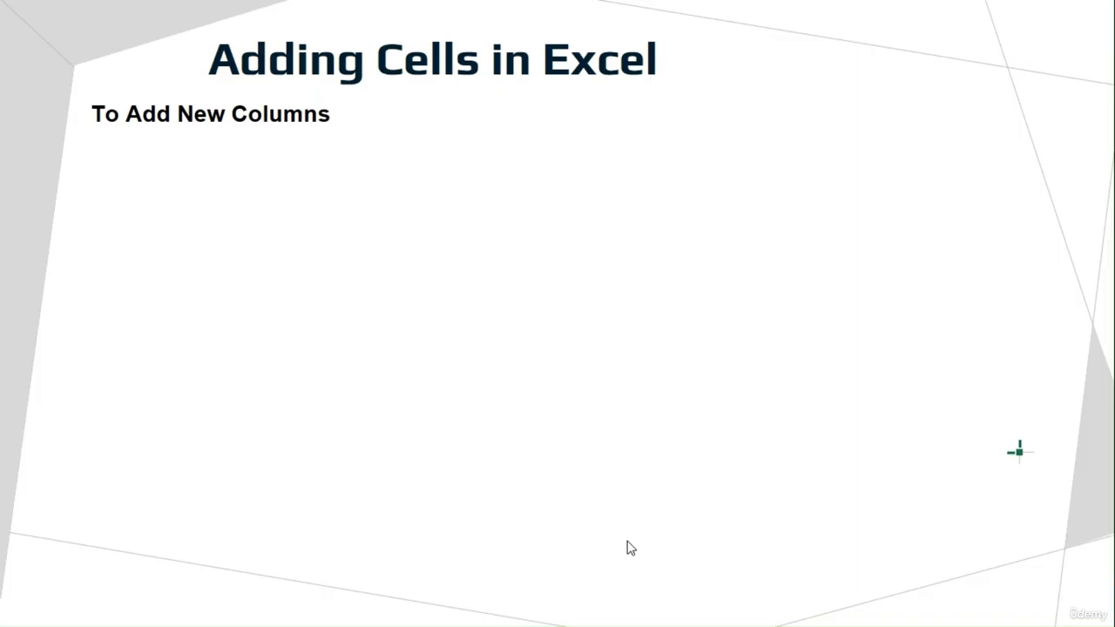
click(628, 542)
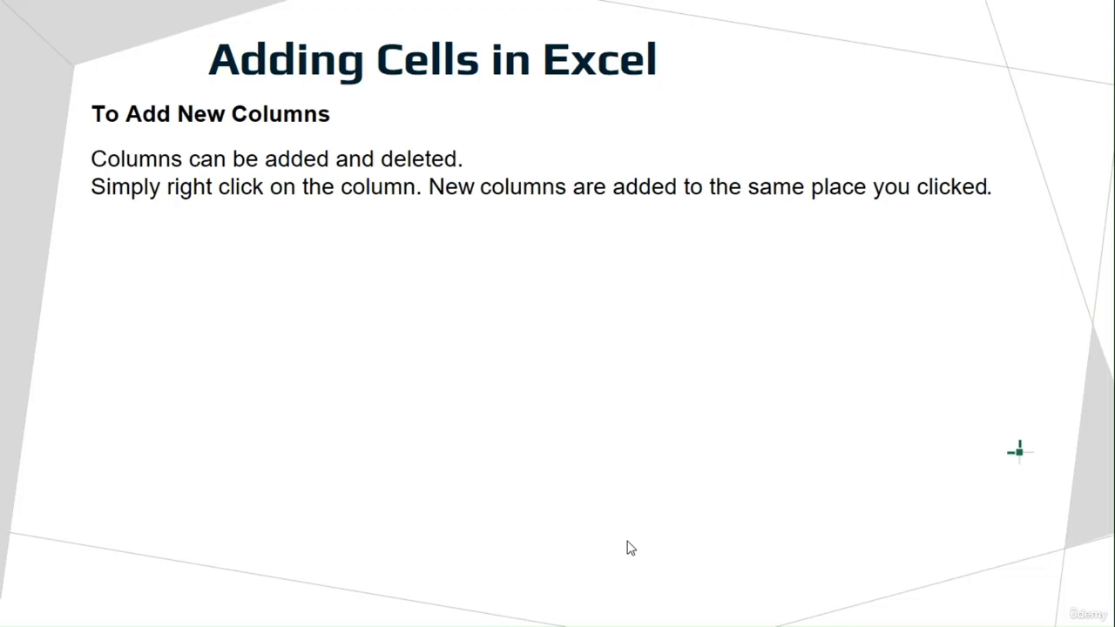
click(627, 541)
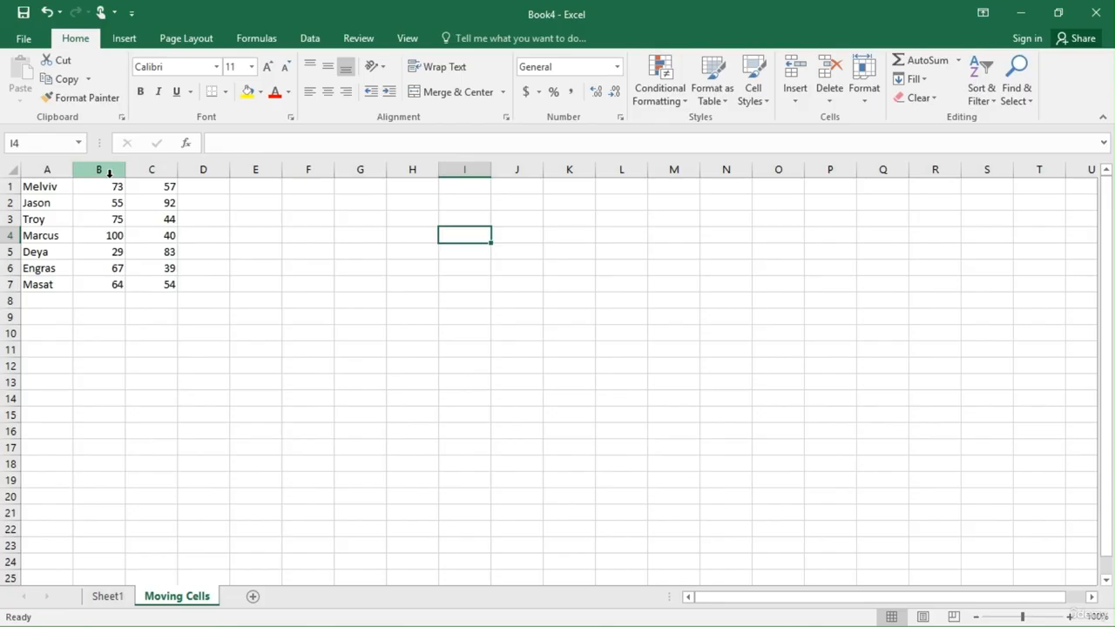
- Insert a new column at column B, between the names and the first number column
click(109, 170)
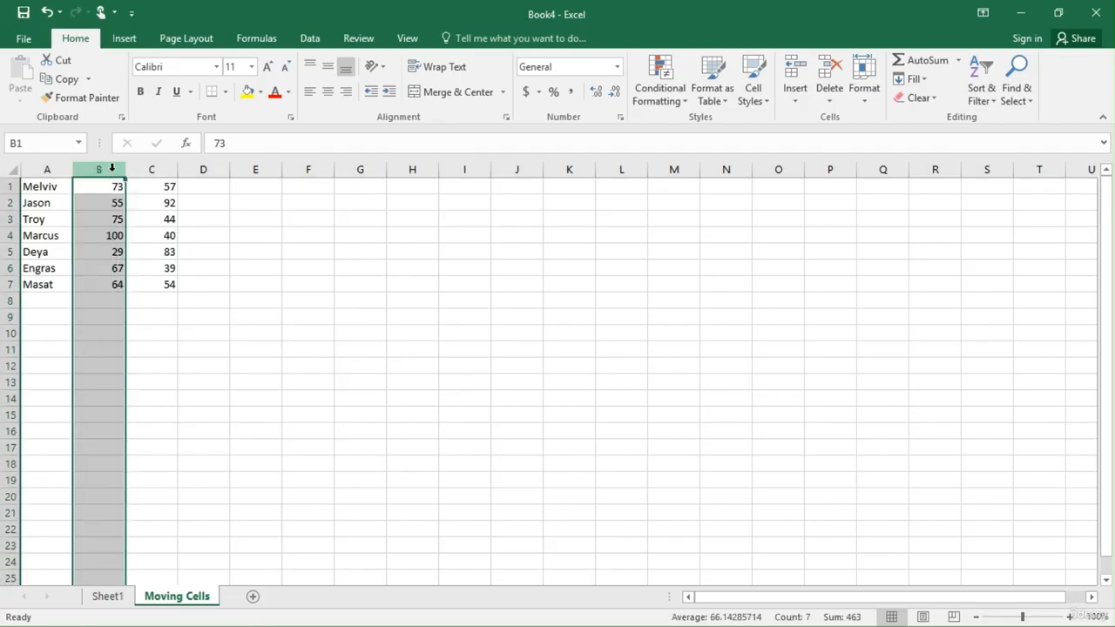
click(211, 207)
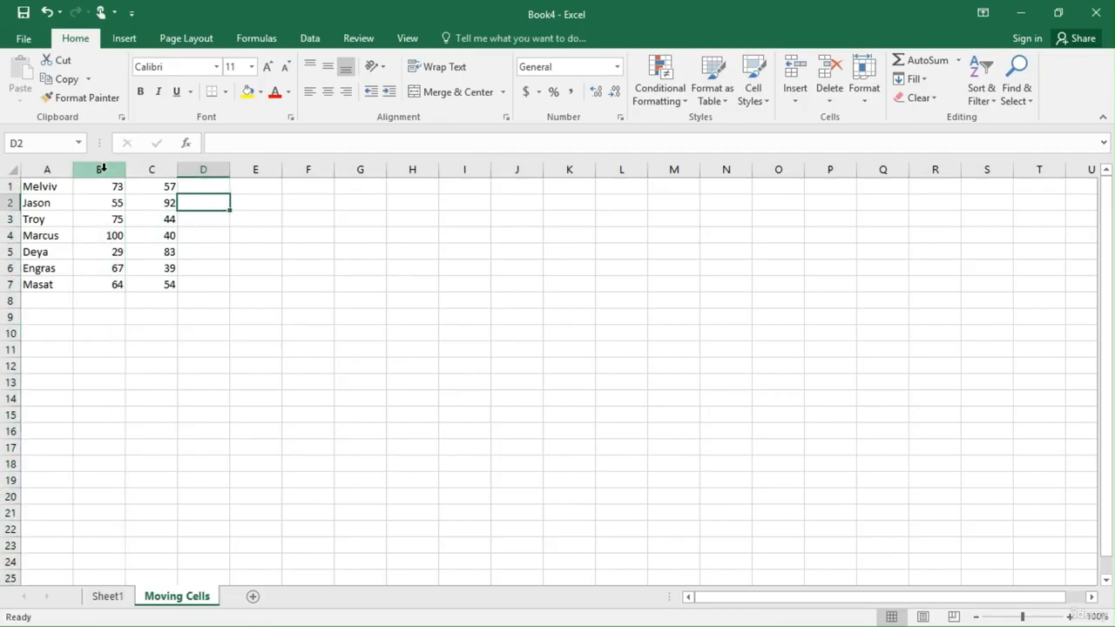
click(102, 168)
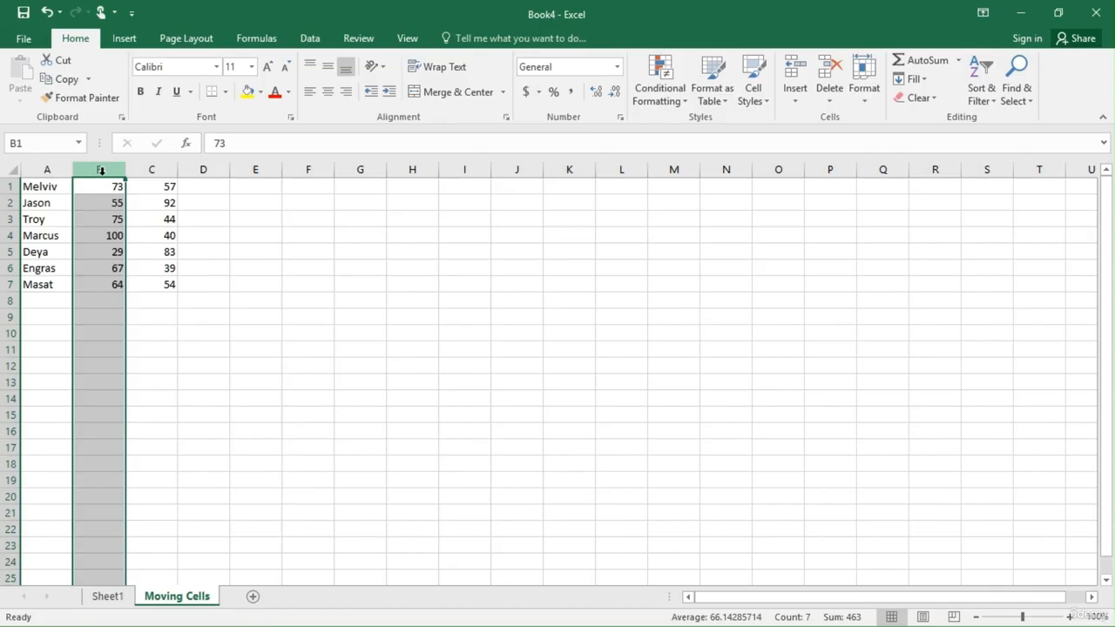
right_click(102, 174)
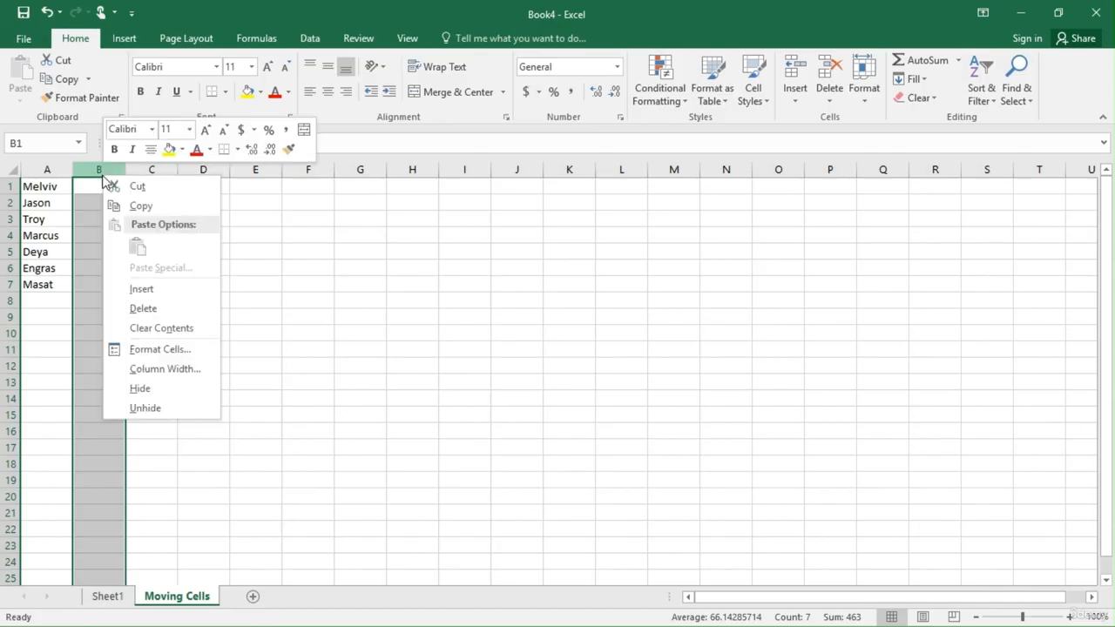
click(143, 291)
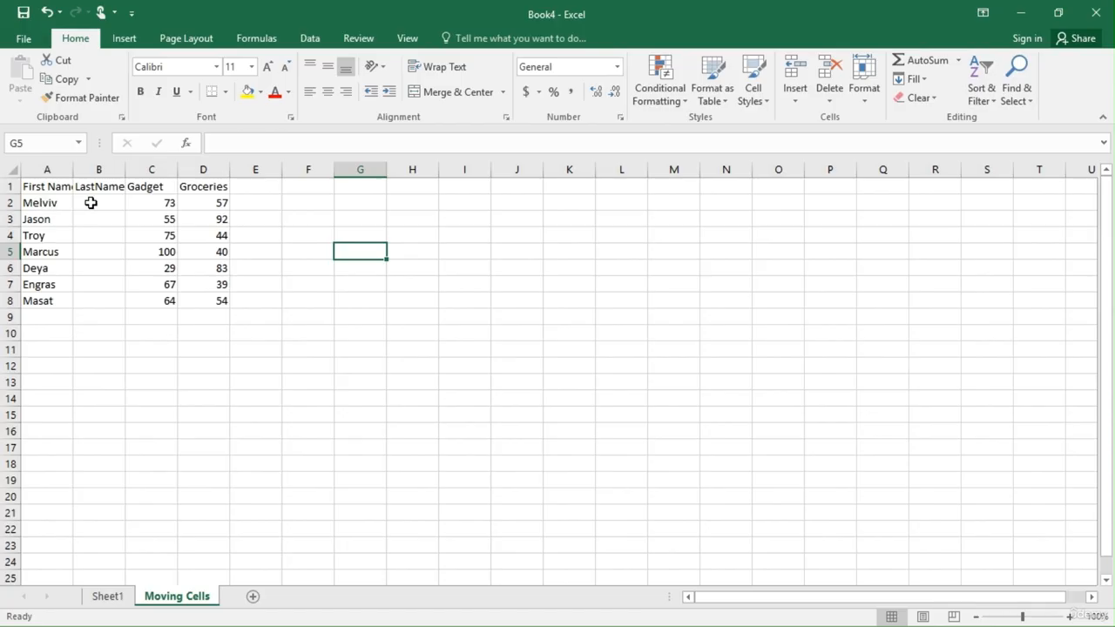
- Enter last names for the first four people in cells B2:B5 of the LastName column
click(90, 202)
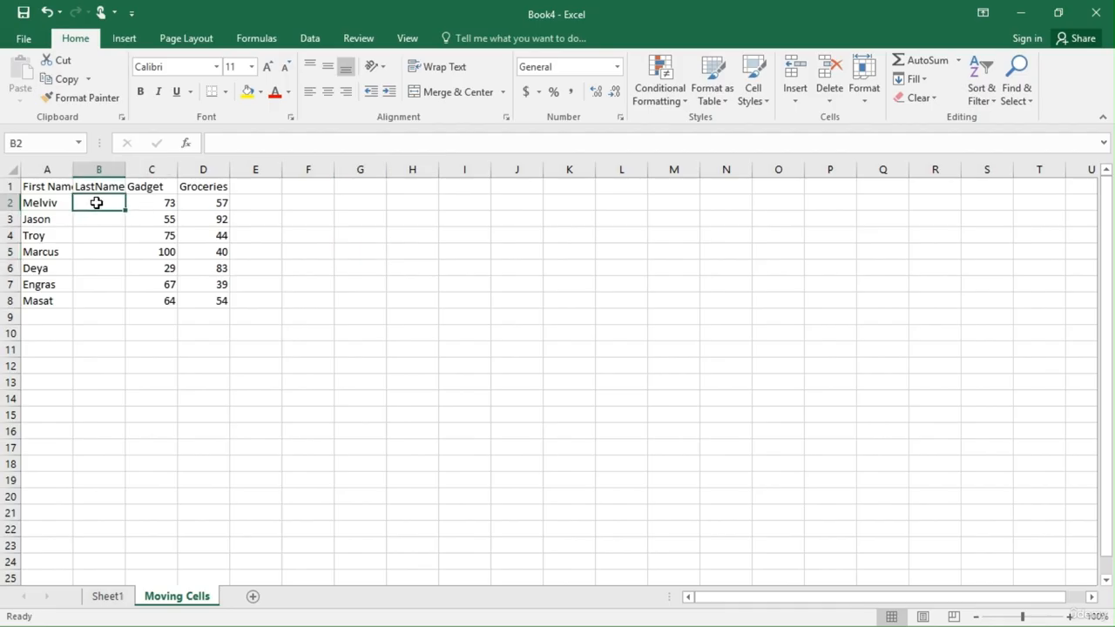
text(Kol)
key(Return)
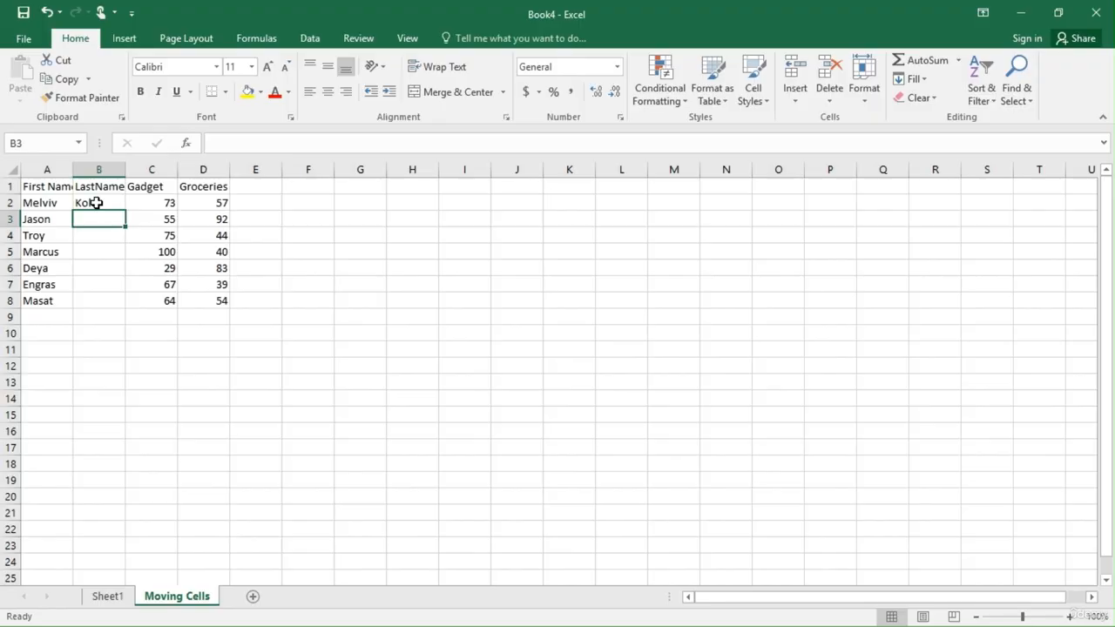
text(Oka)
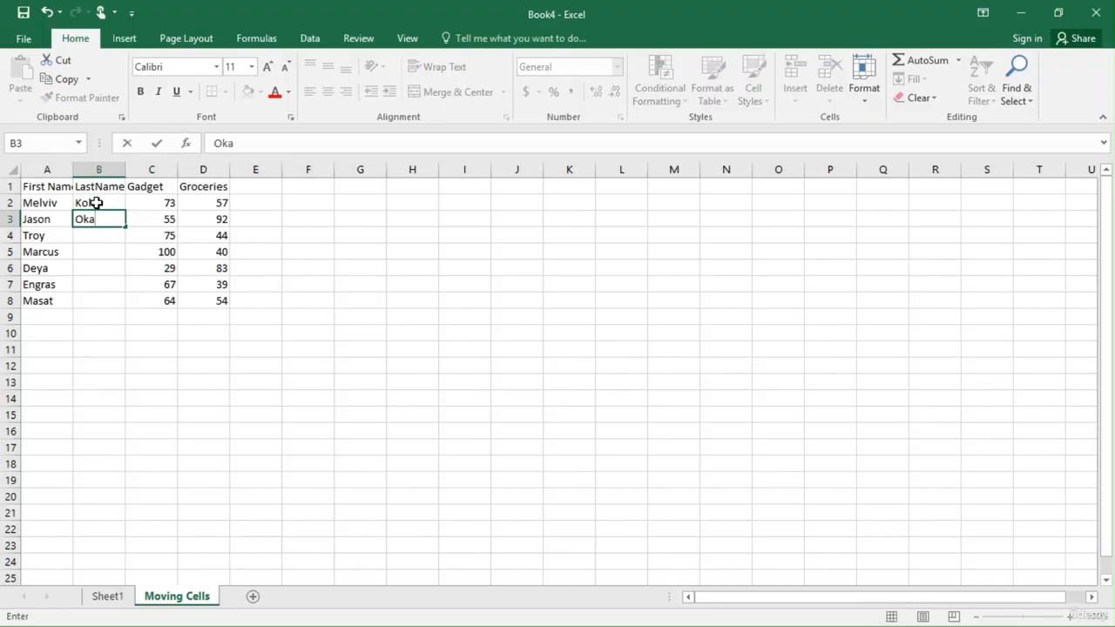
key(Return)
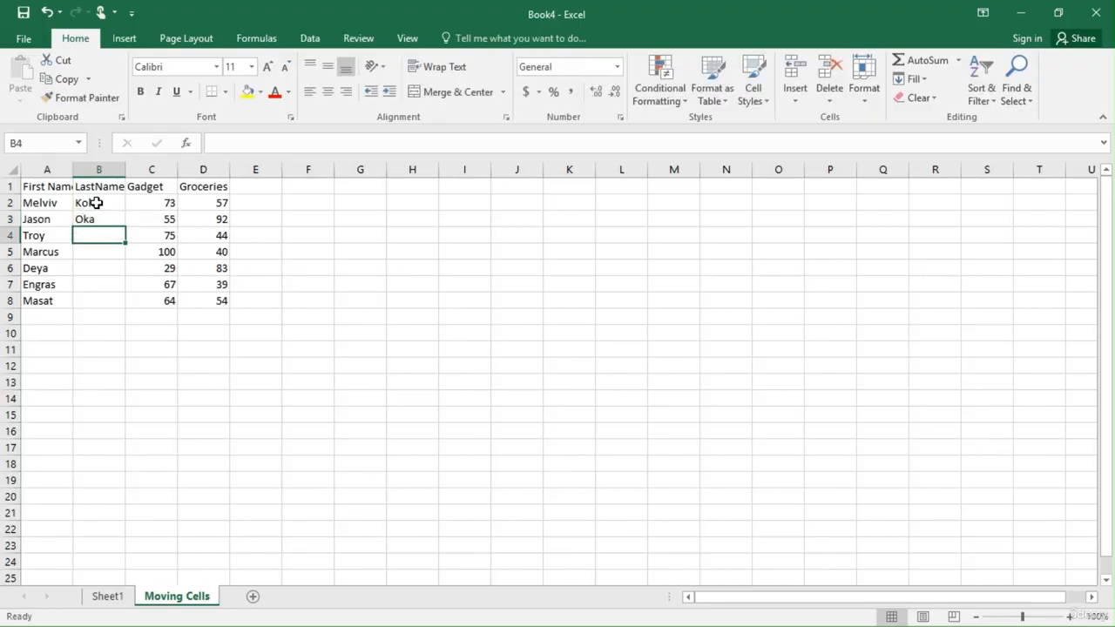
text(Gideon)
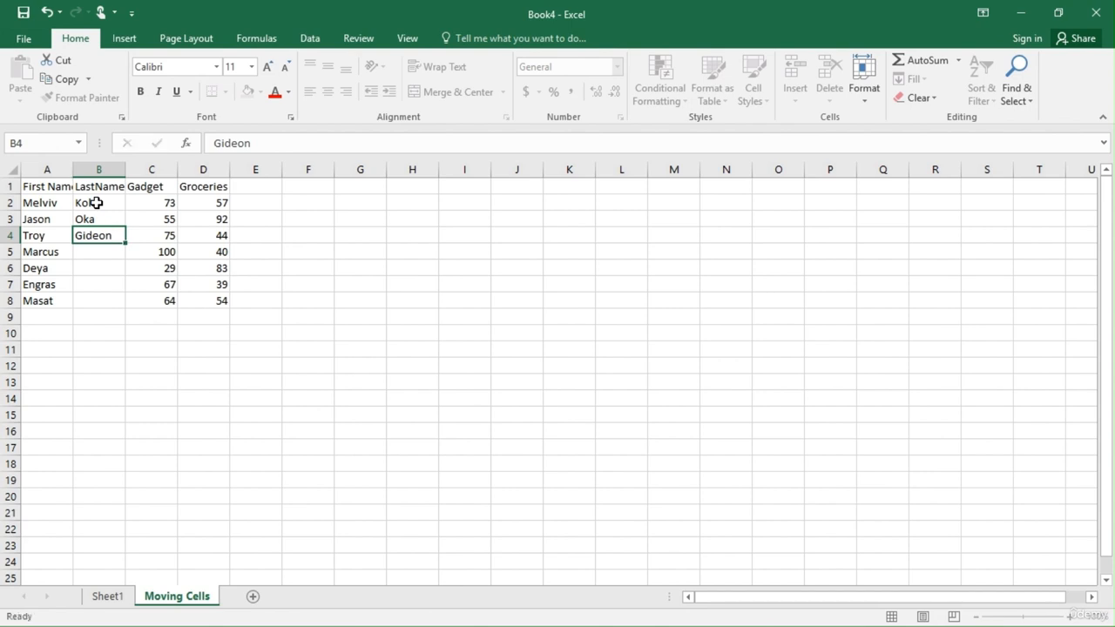
key(Return)
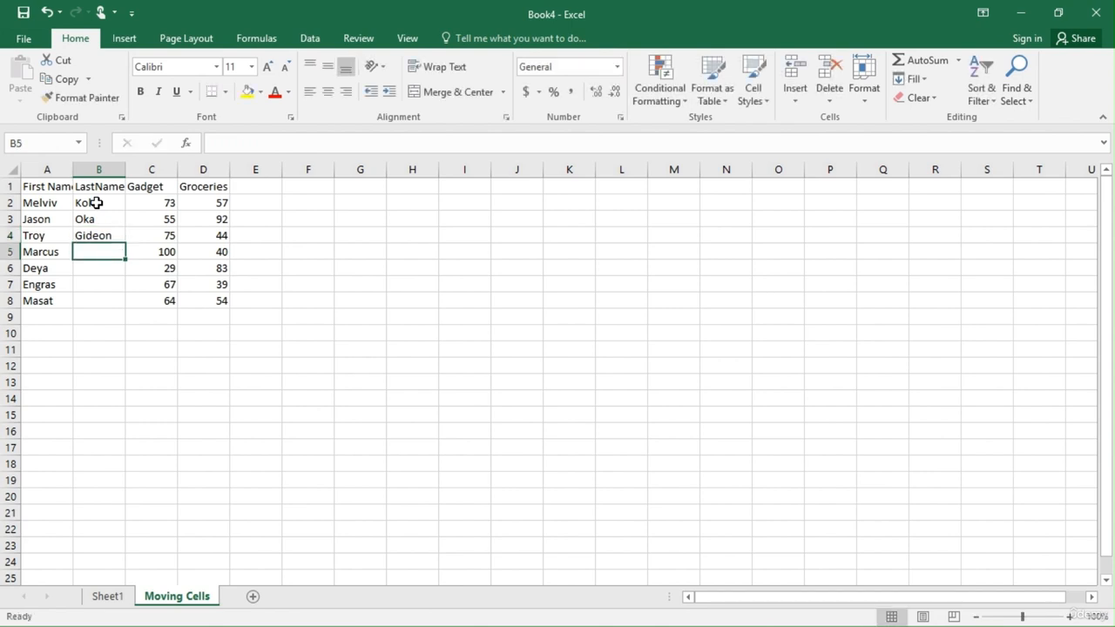
text(Bush)
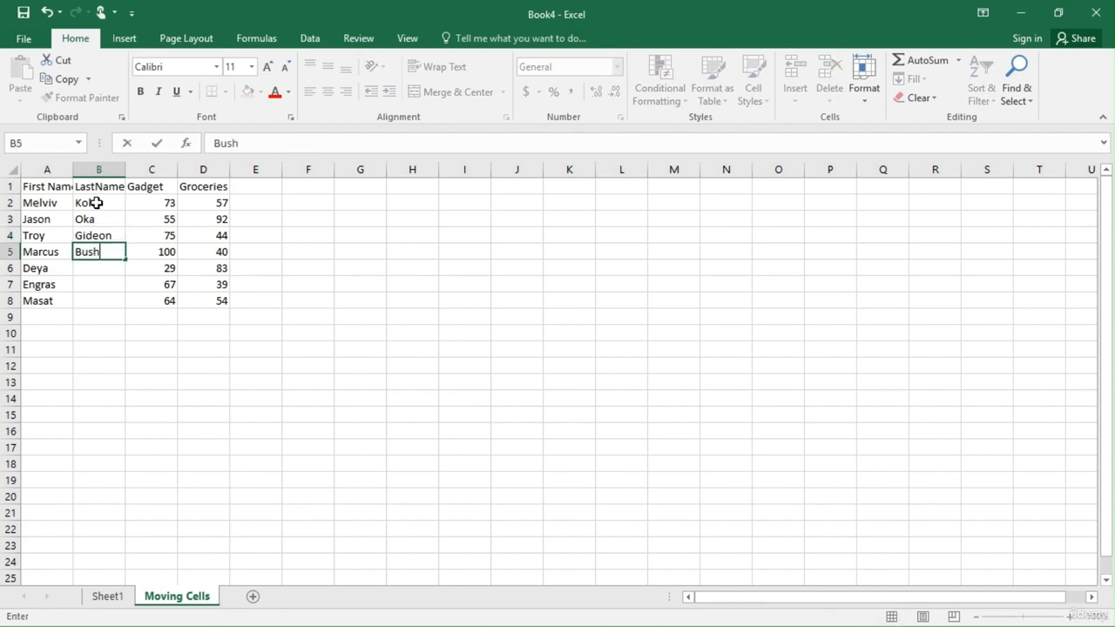
key(Return)
- Enter last names for the remaining three people in cells B6:B8
text(P)
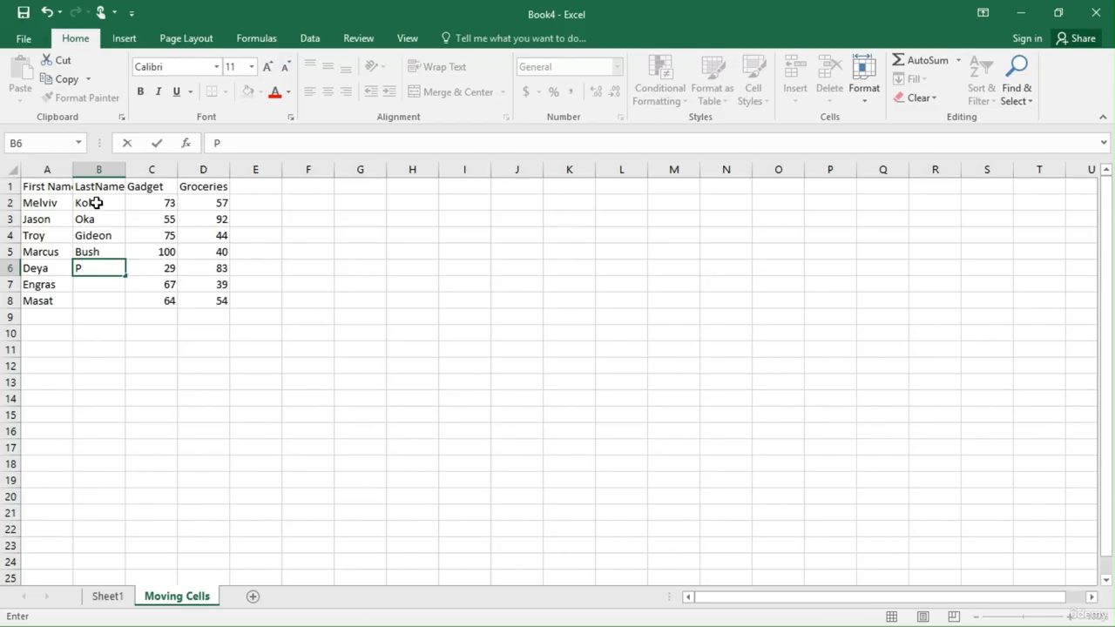
text(hilip)
key(Return)
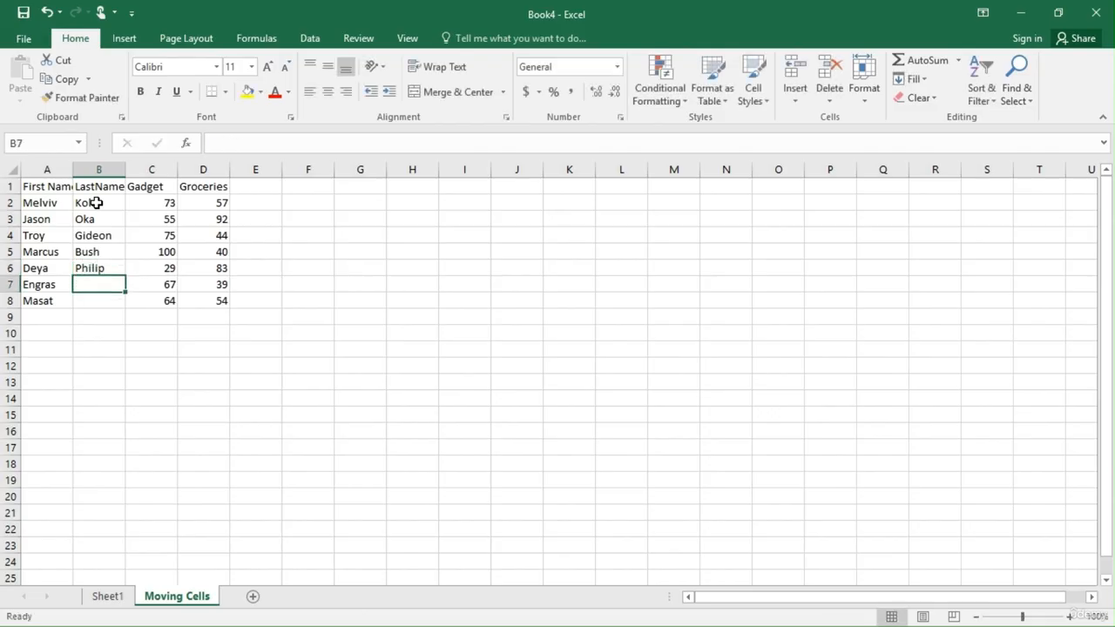
text(Micar)
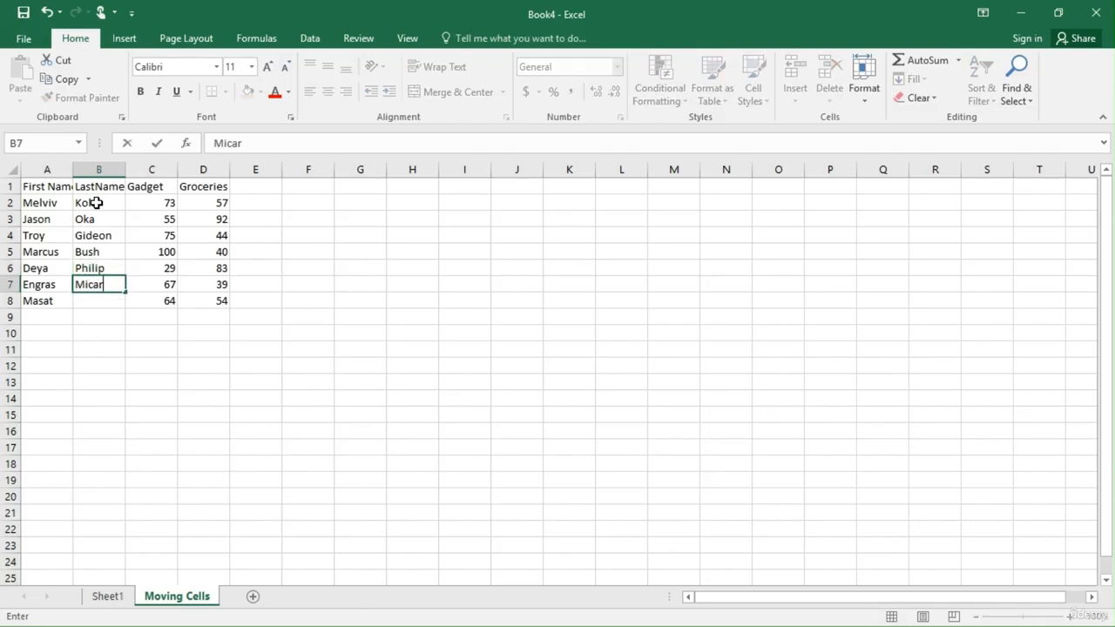
key(Return)
text(Shegs)
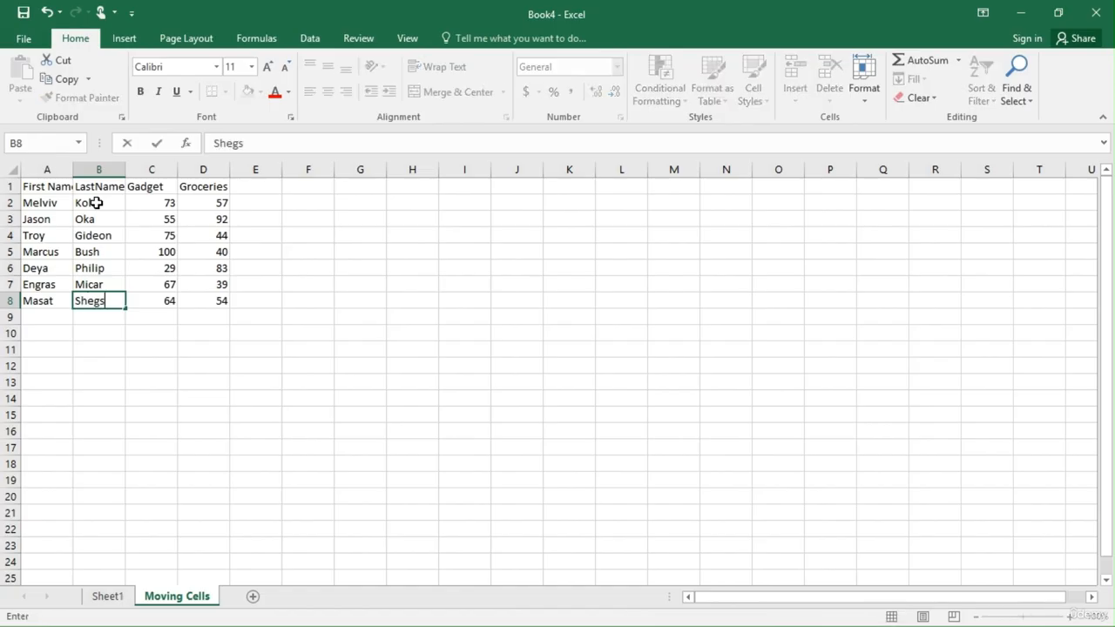
key(Return)
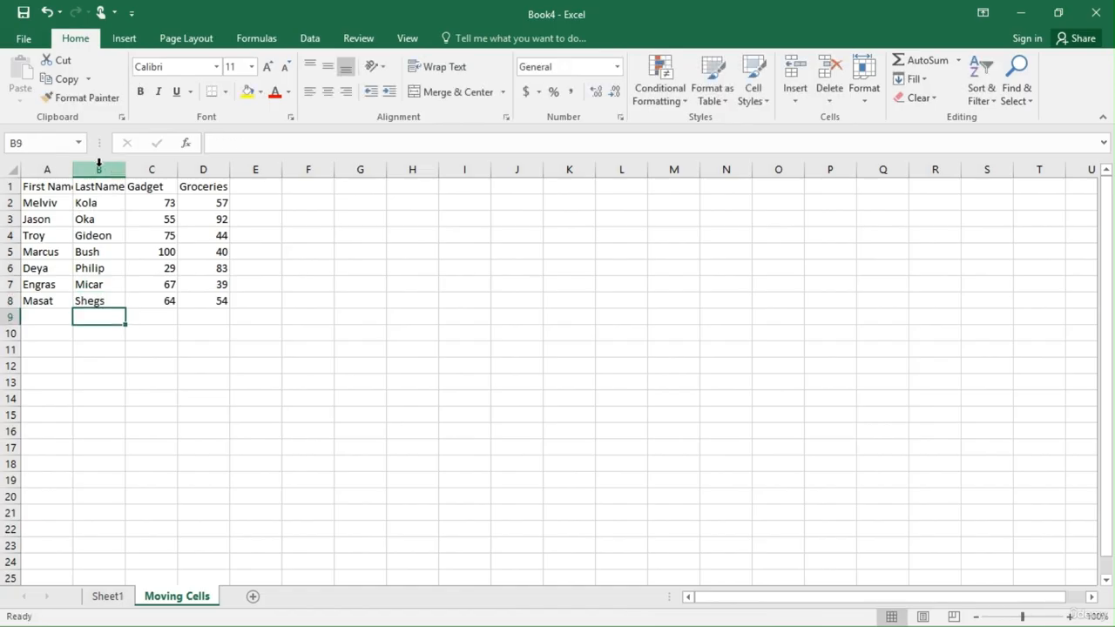
click(98, 169)
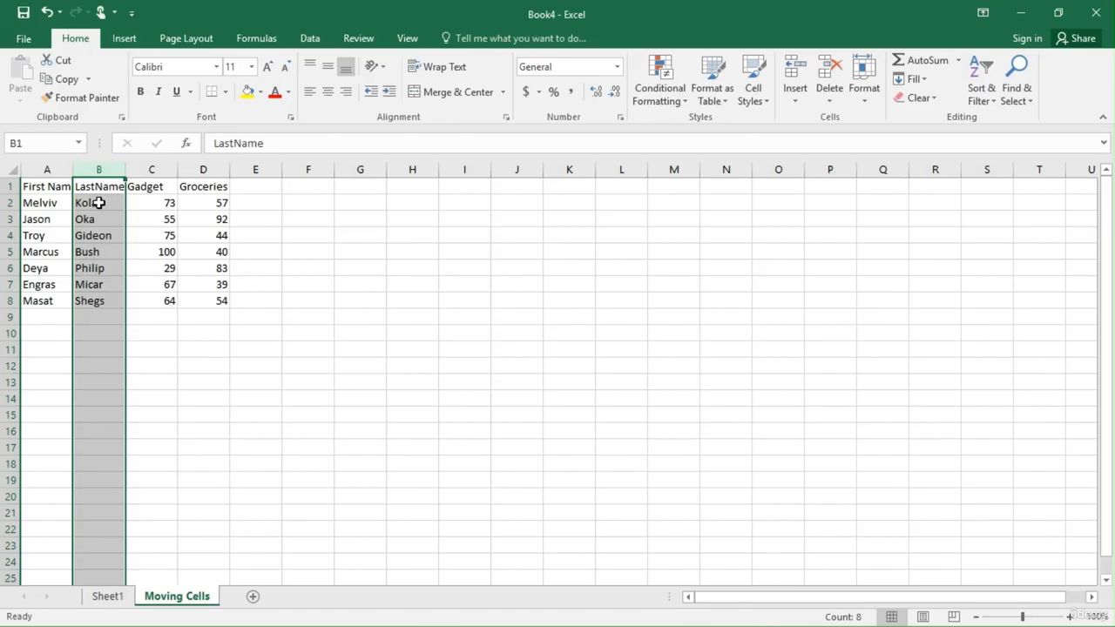
click(104, 203)
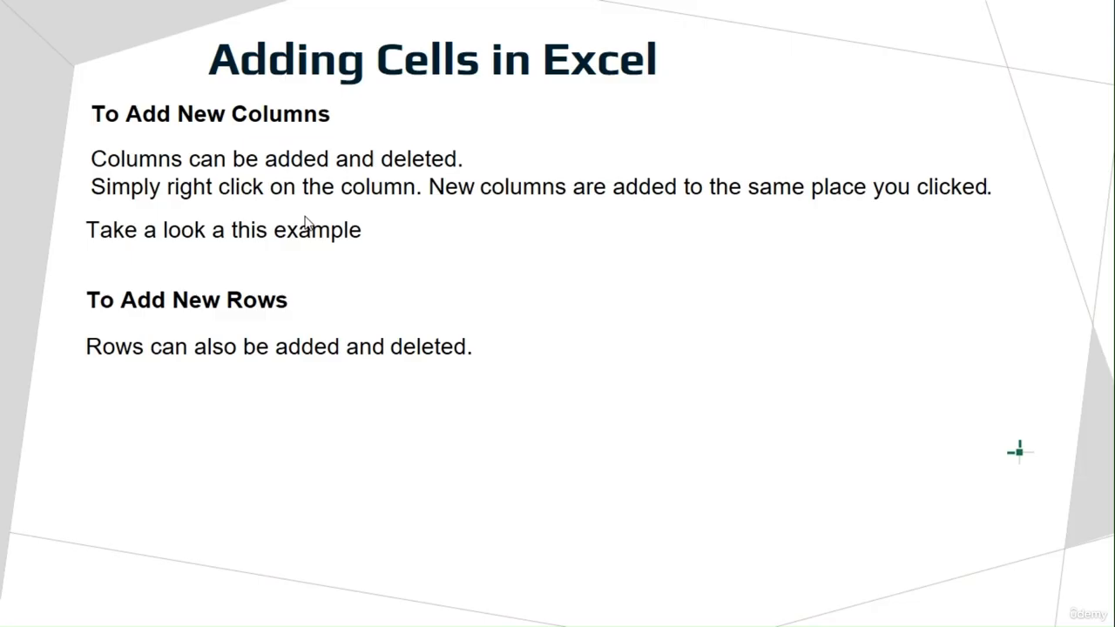
click(305, 218)
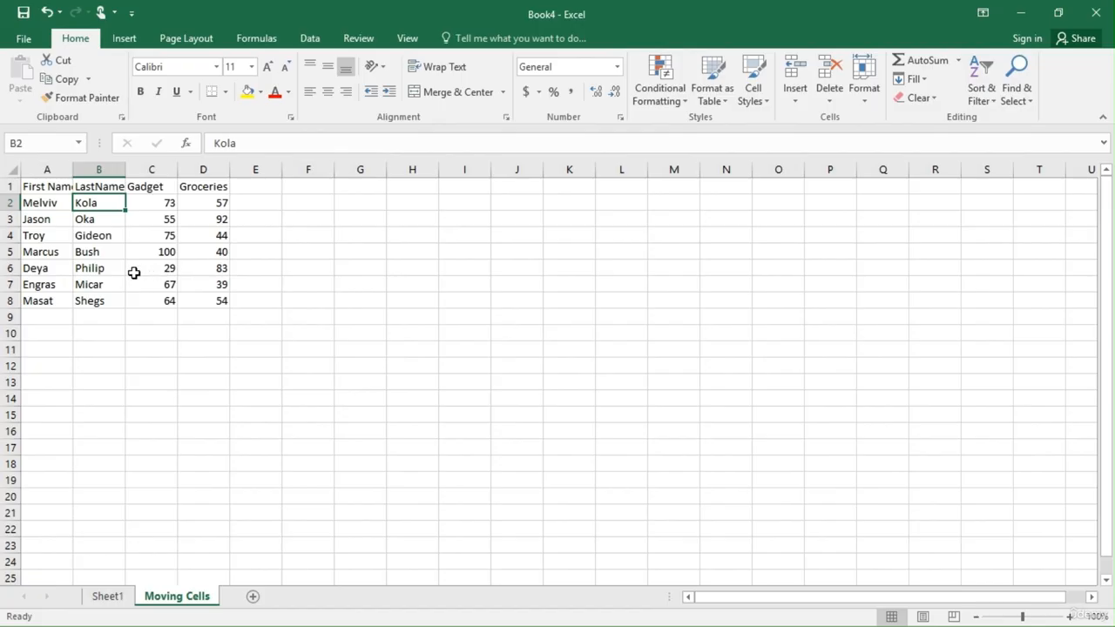
- Insert a blank row at row 6, between the fourth and fifth people in the table
click(35, 271)
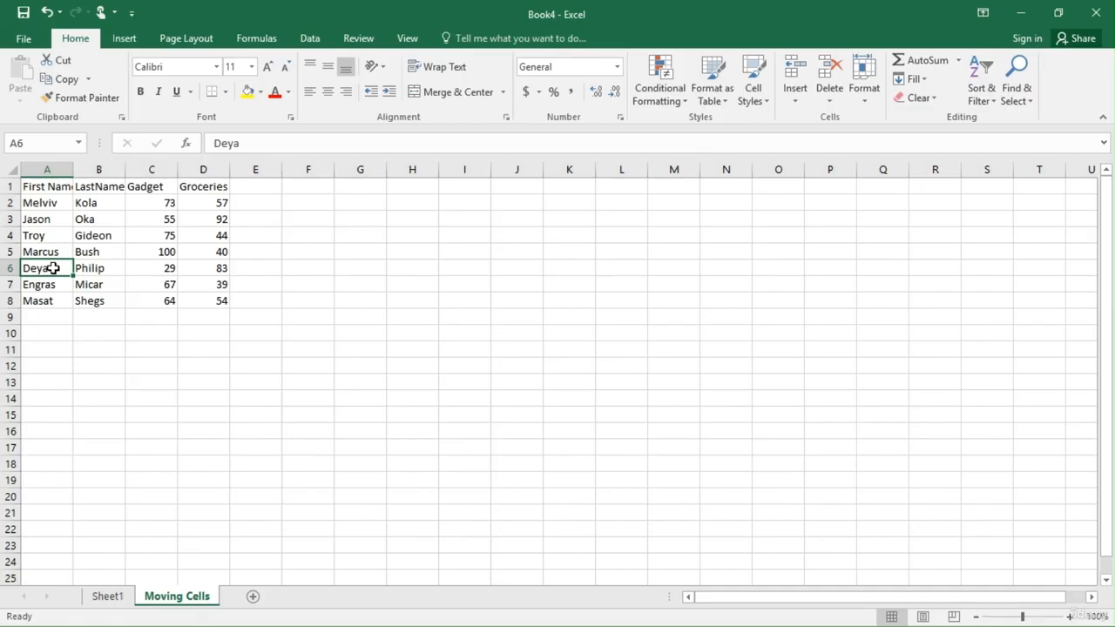
click(7, 270)
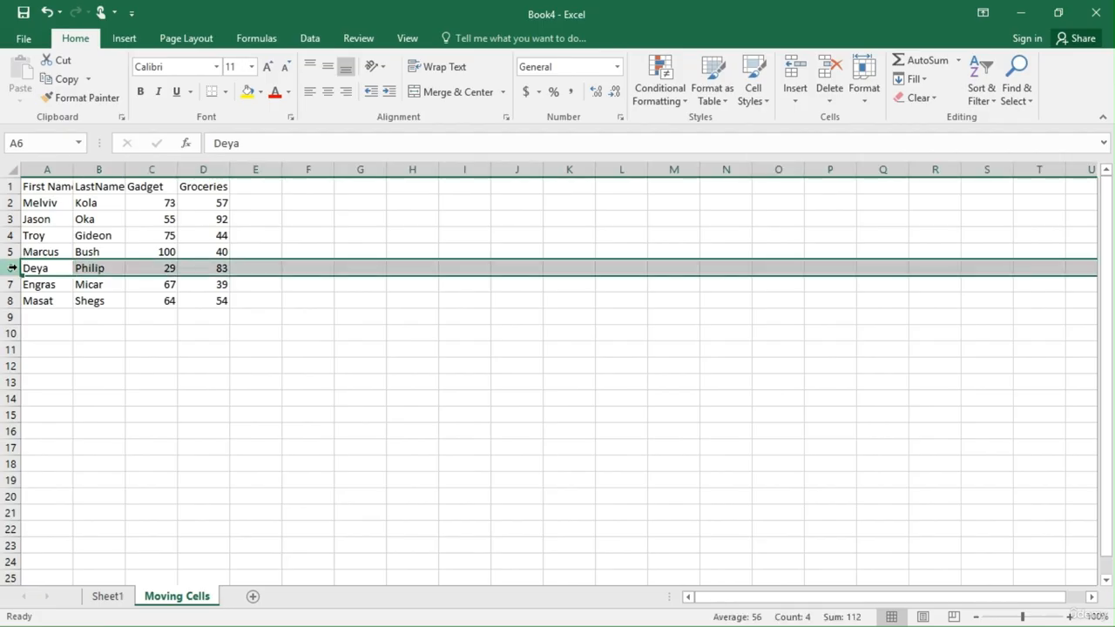
right_click(32, 268)
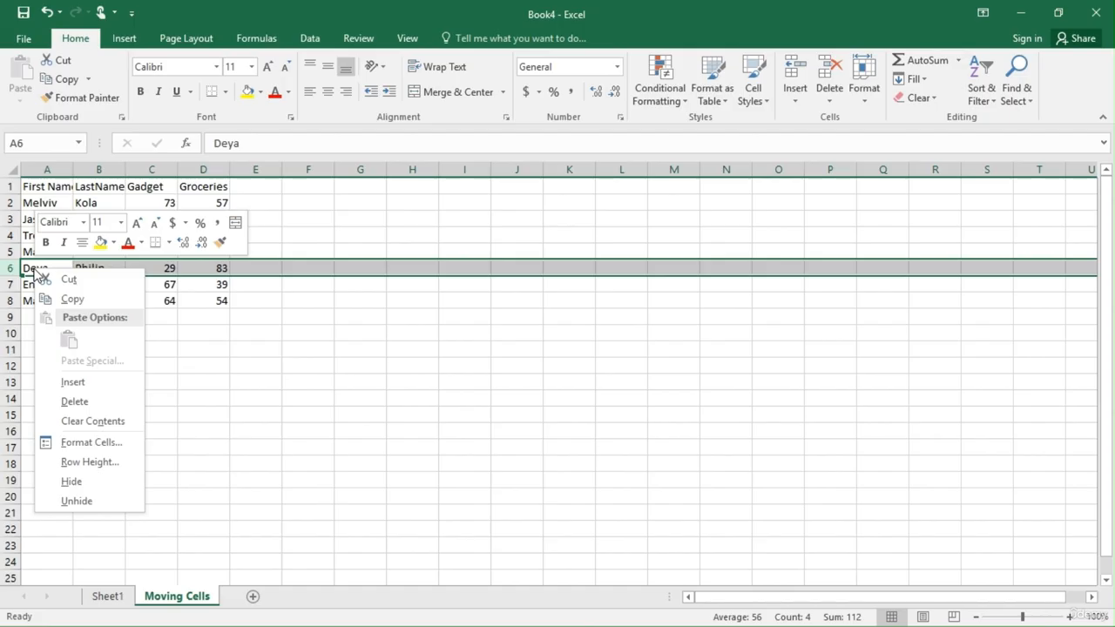
click(73, 383)
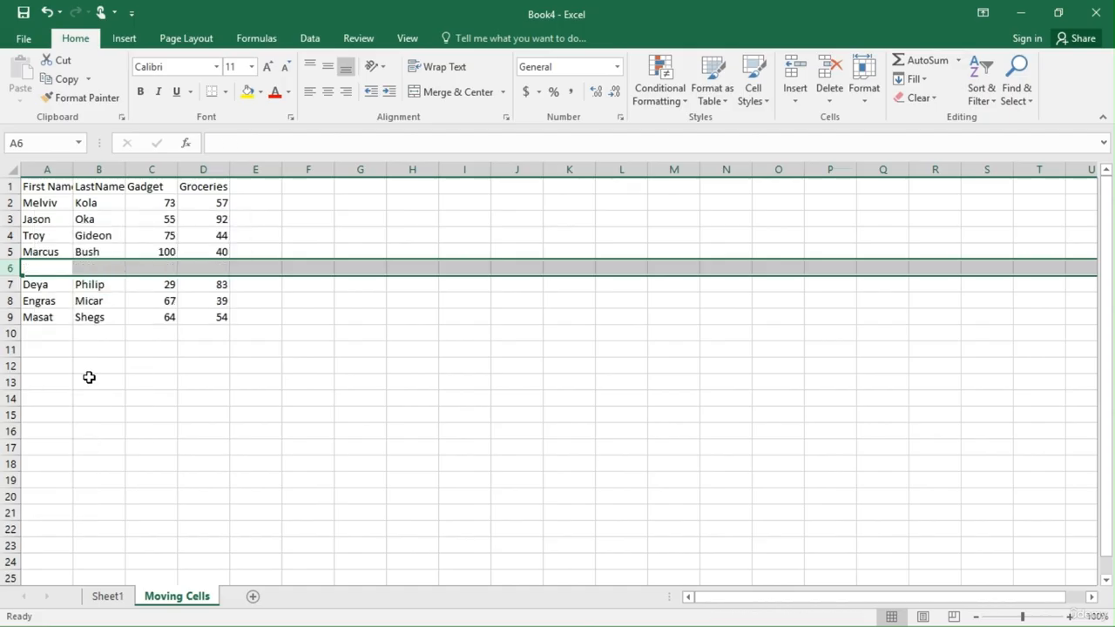
- Remove the blank row inserted at row 6
drag(62, 270, 410, 277)
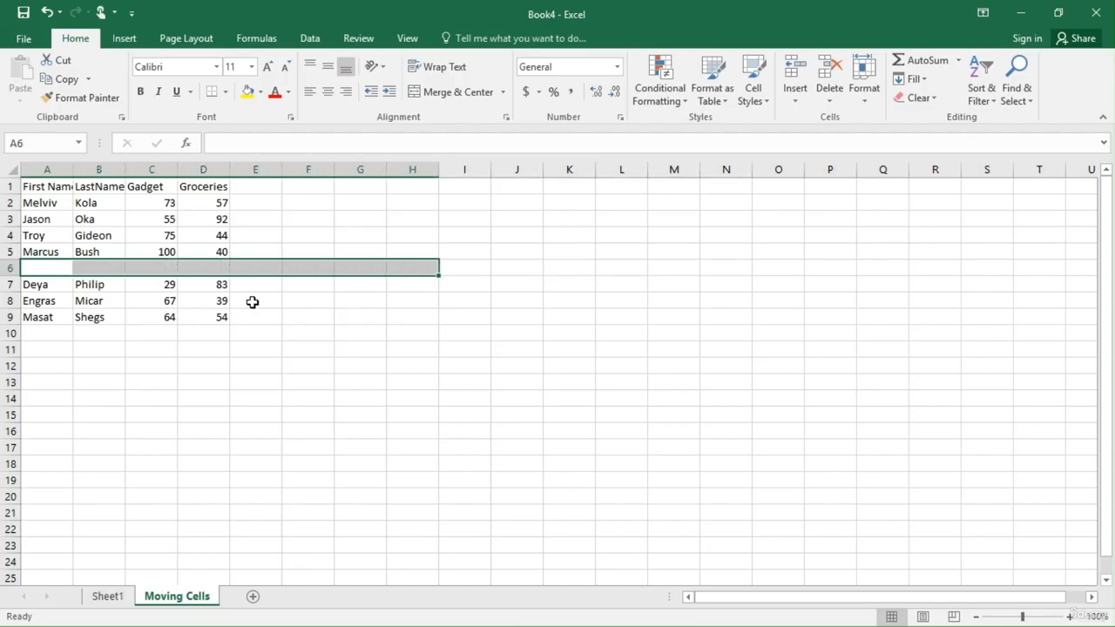
key(shift+space)
key(ctrl+minus)
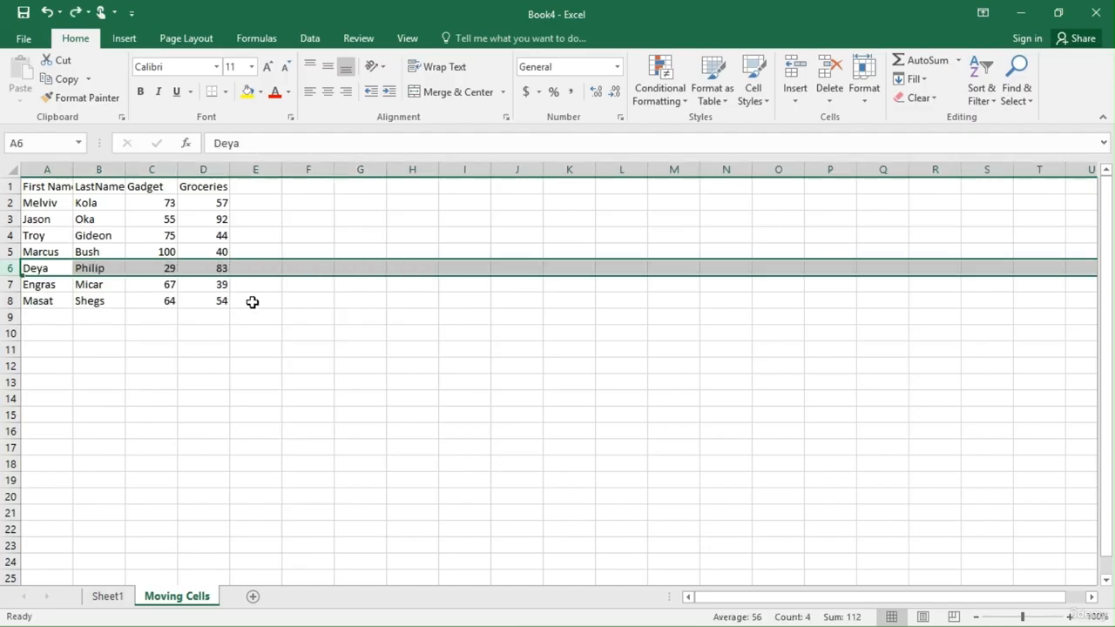
- Insert a blank row at row 4, between the second and third people in the table
click(10, 235)
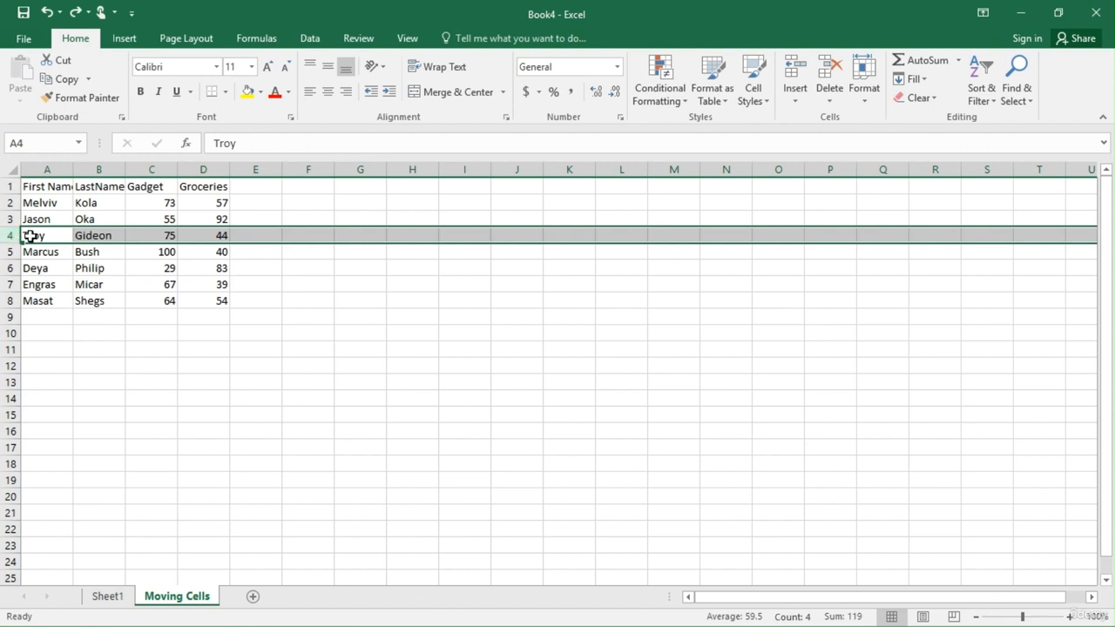
right_click(48, 236)
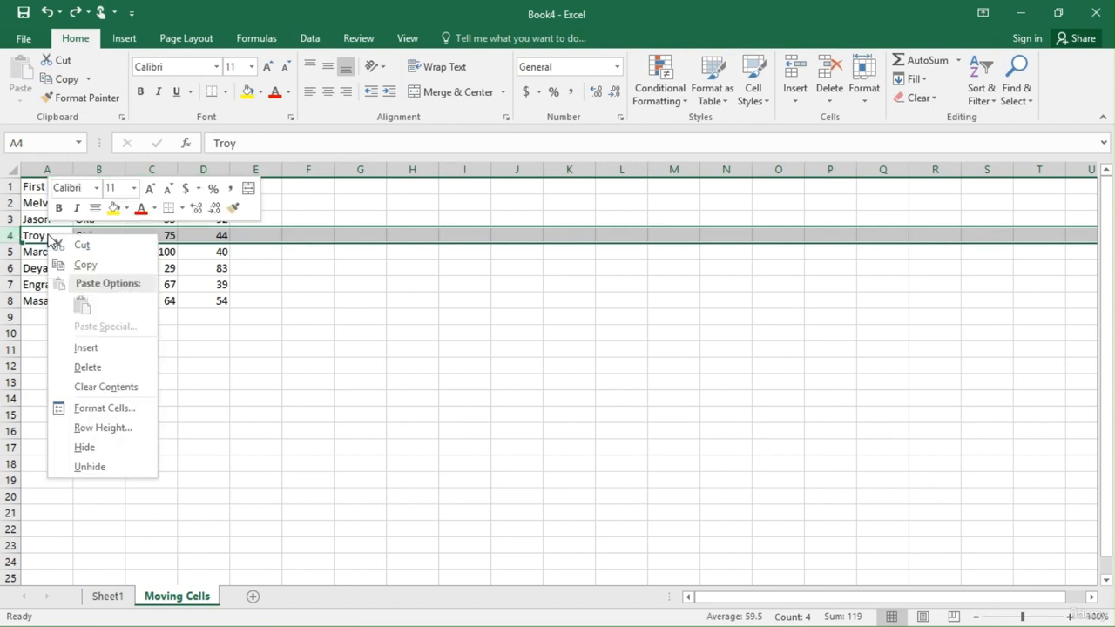
click(87, 349)
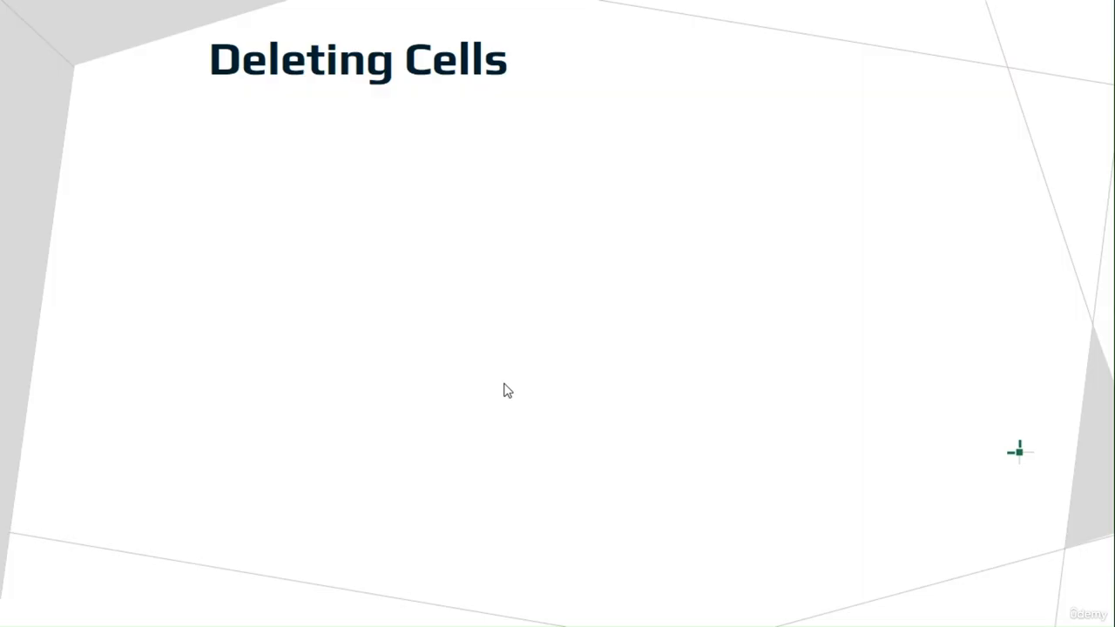
click(504, 384)
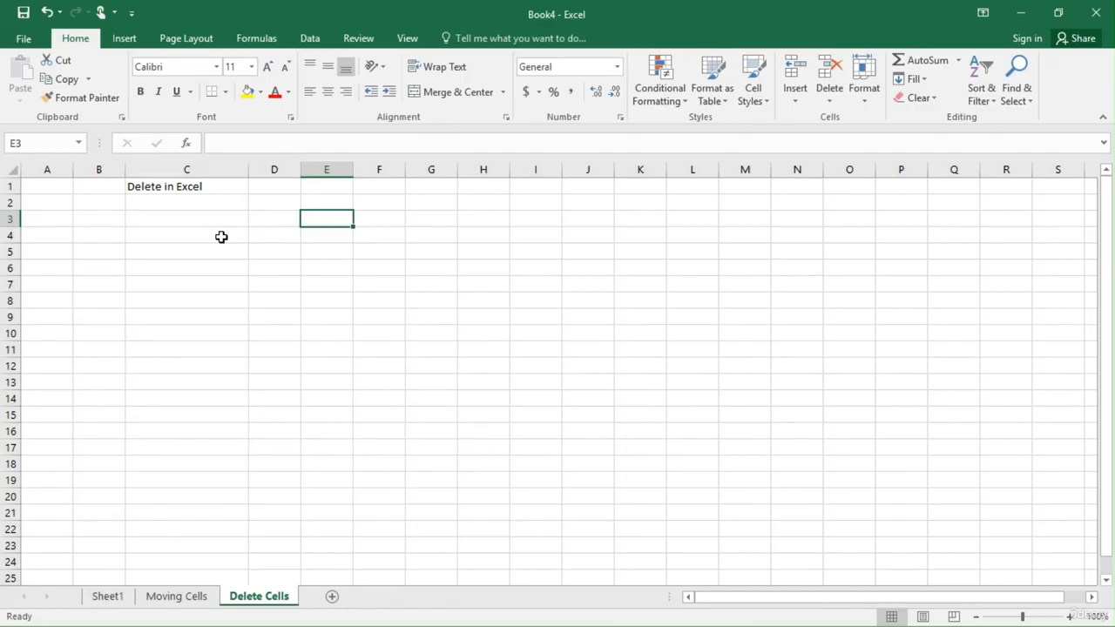
- Clear the text "Delete in Excel" from cell C1 on the Delete Cells sheet and undo the deletion
click(182, 190)
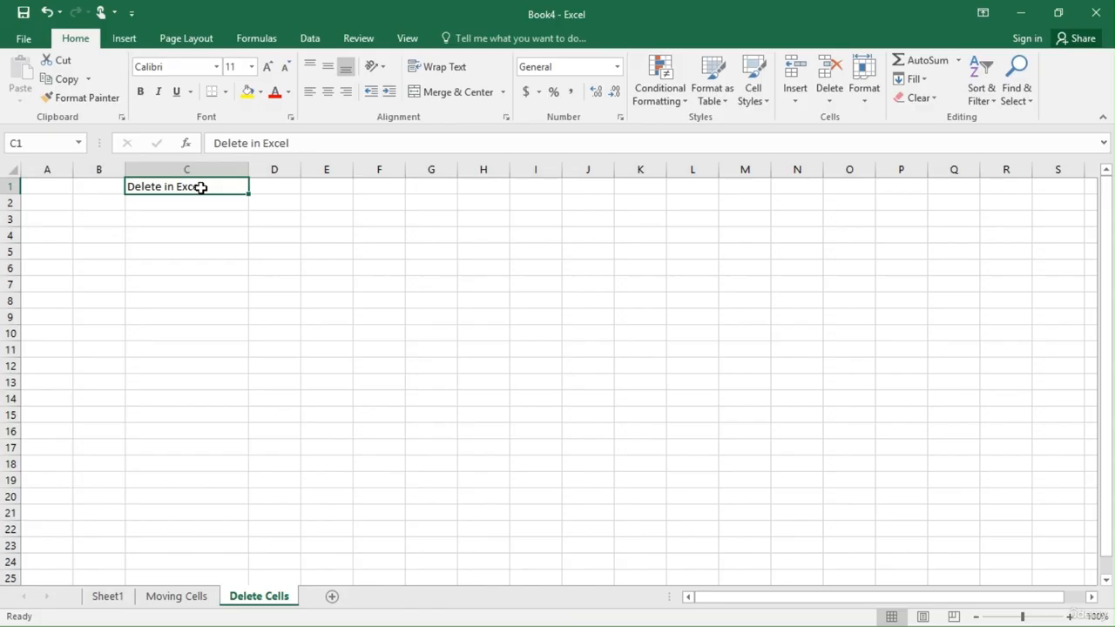
key(Delete)
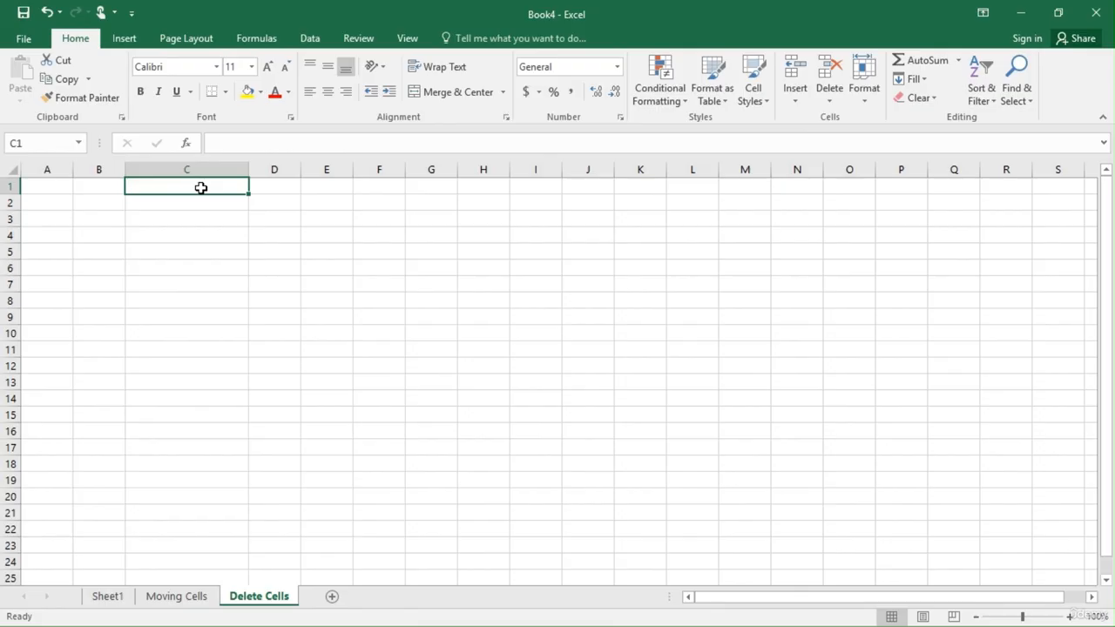
key(ctrl+z)
- Fill the text in cell C1 down through cell C5
drag(250, 194, 250, 256)
click(304, 232)
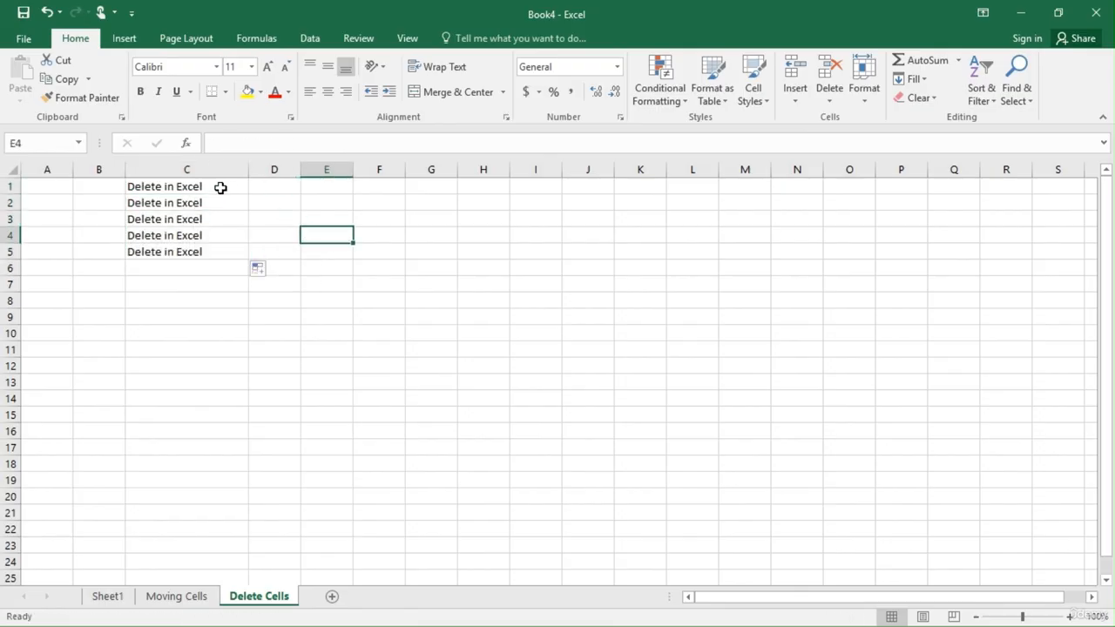
- Clear the contents of the range C1:C5 and undo the deletion
drag(213, 188, 213, 252)
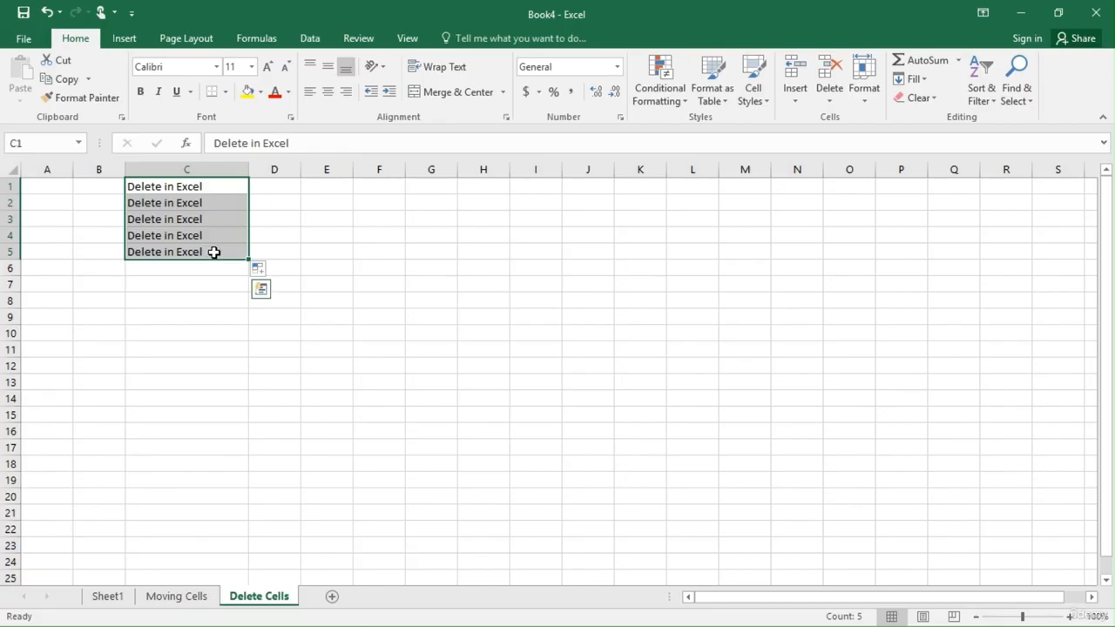
key(Delete)
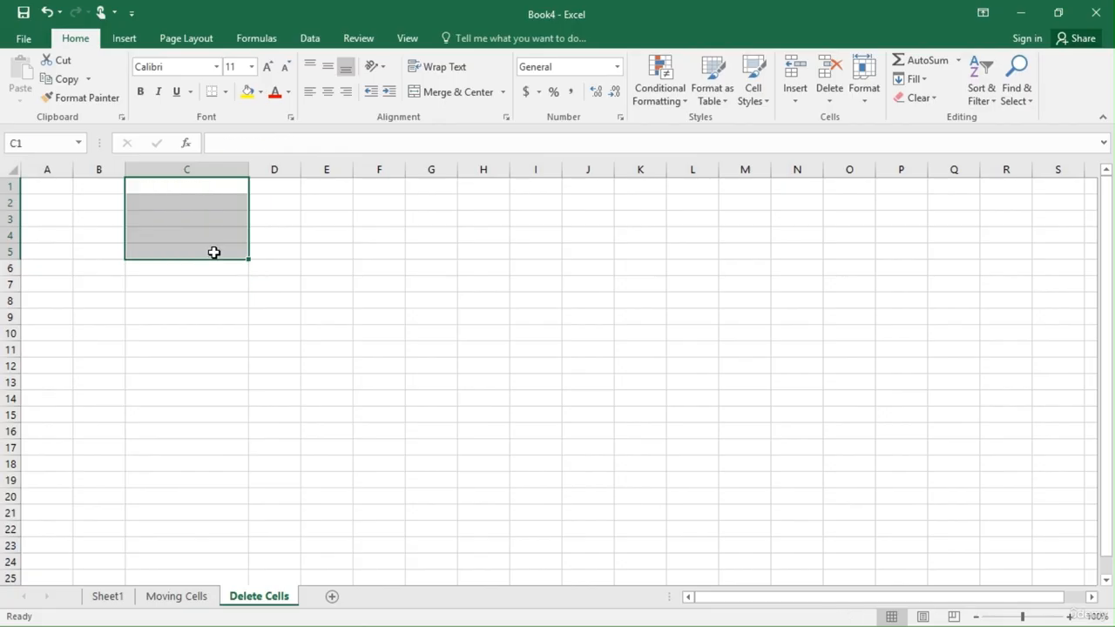
key(ctrl+z)
- Enter the numbers 5, 263, 6, 5 and 7 in cells E1:E5
click(325, 185)
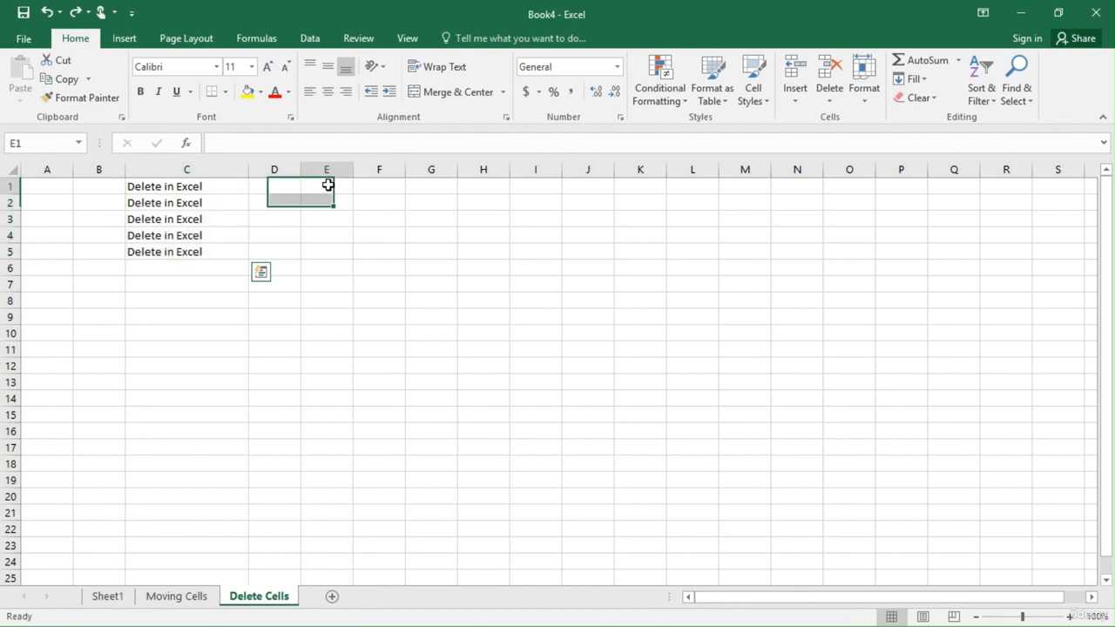
text(5)
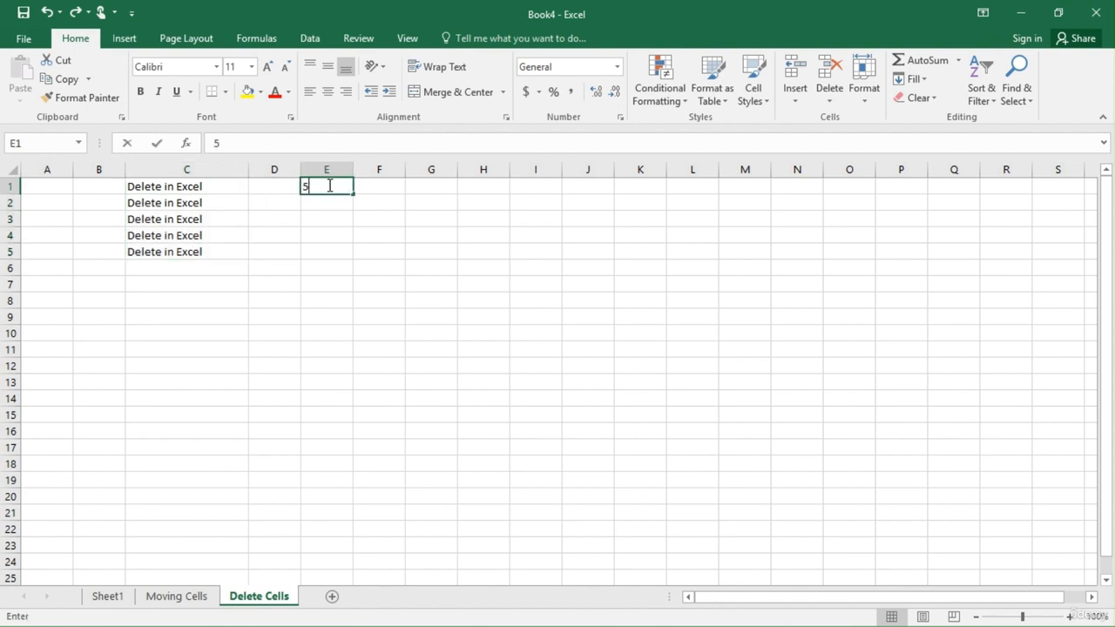
key(Return)
text(263)
key(Return)
text(6)
key(Return)
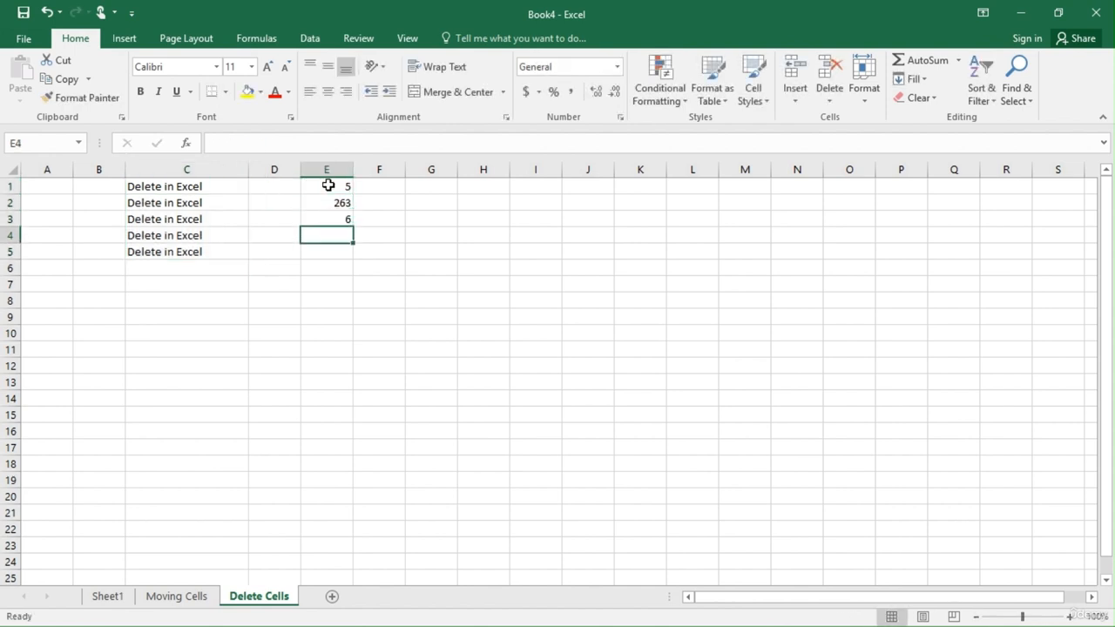
text(5)
key(Return)
text(7)
key(Return)
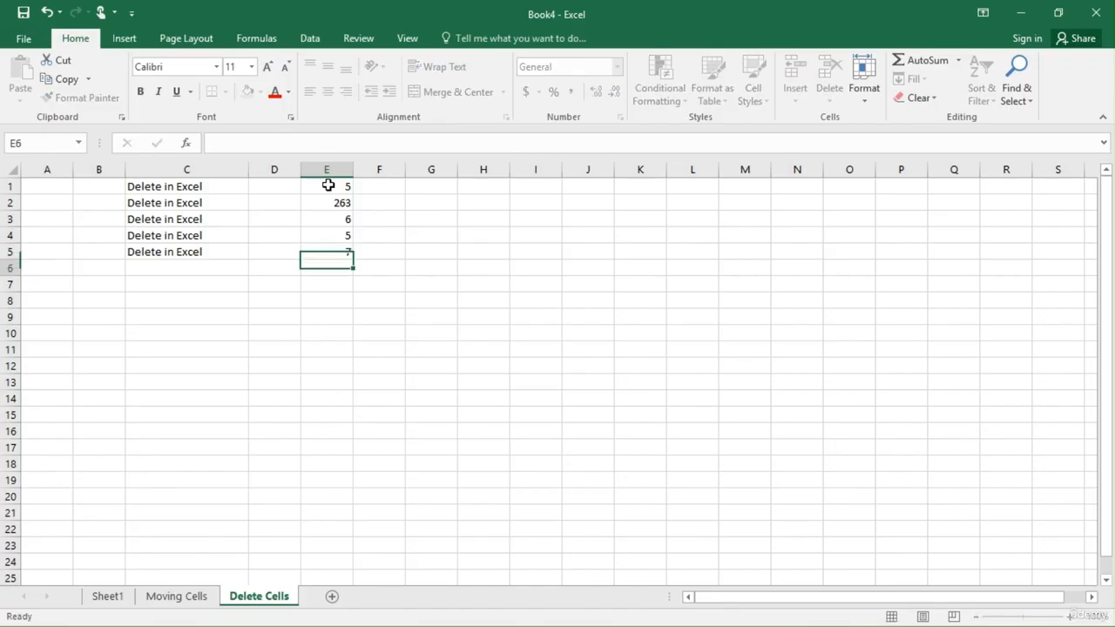
- Clear the contents of the range E1:E5 and undo the deletion
drag(327, 185, 335, 260)
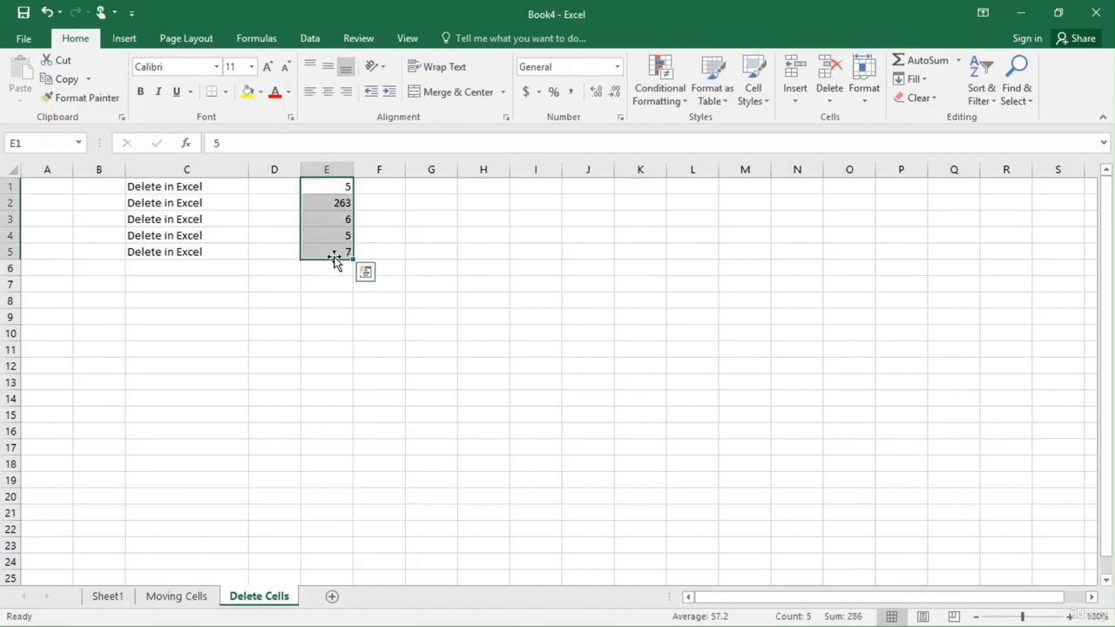
key(Delete)
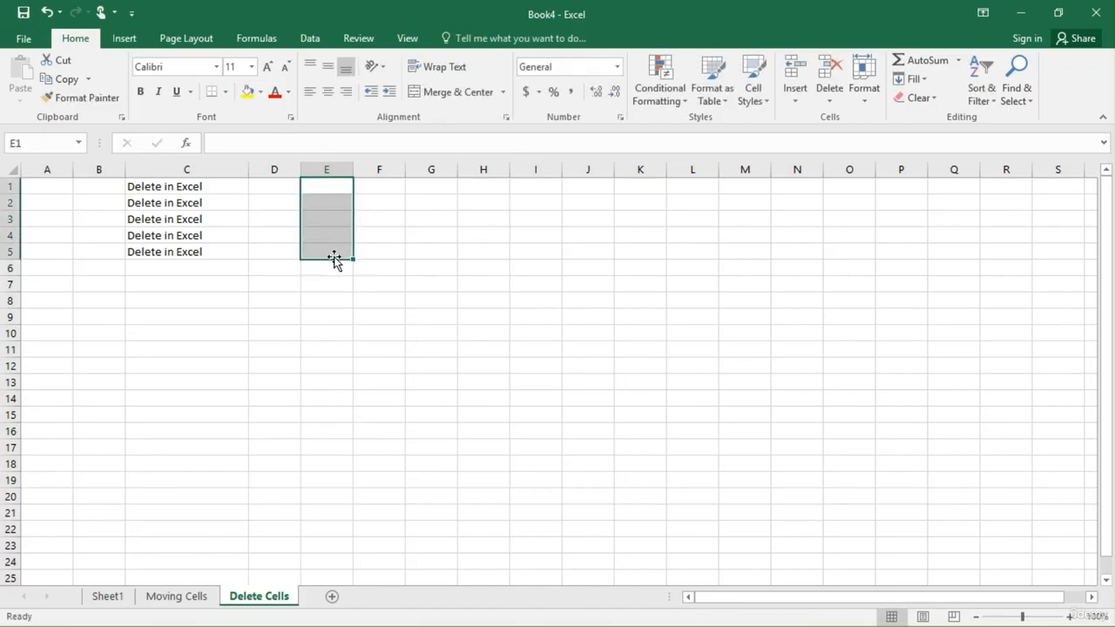
key(ctrl+z)
- Enter 85, 5, 5, "s" and "Delete" down cells F1:F5
click(367, 186)
text(85)
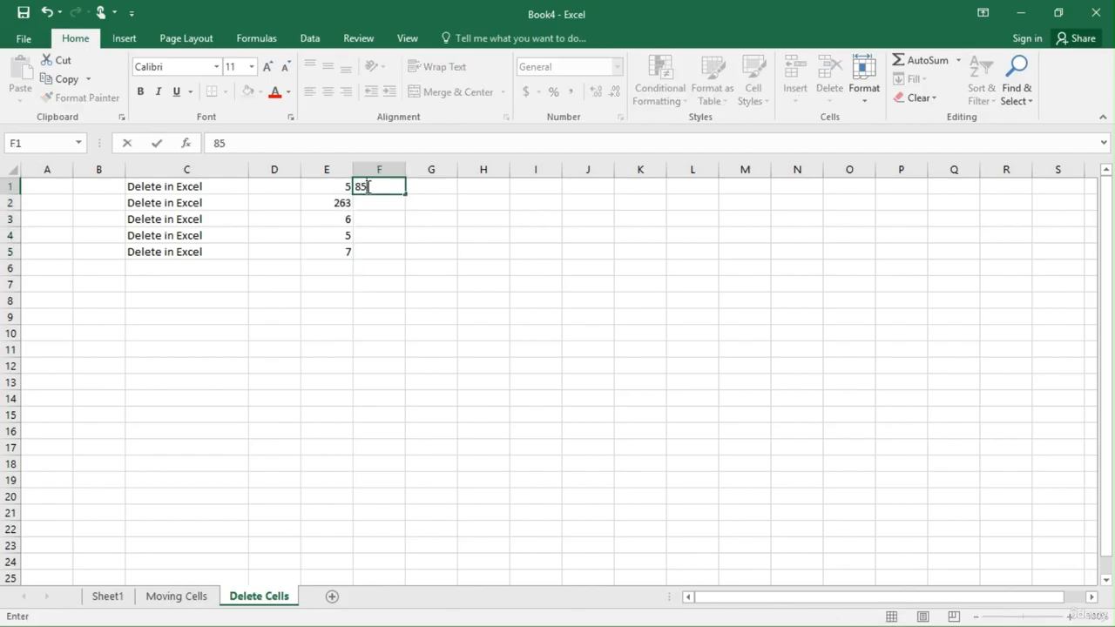
key(Return)
text(5)
key(Return)
text(5)
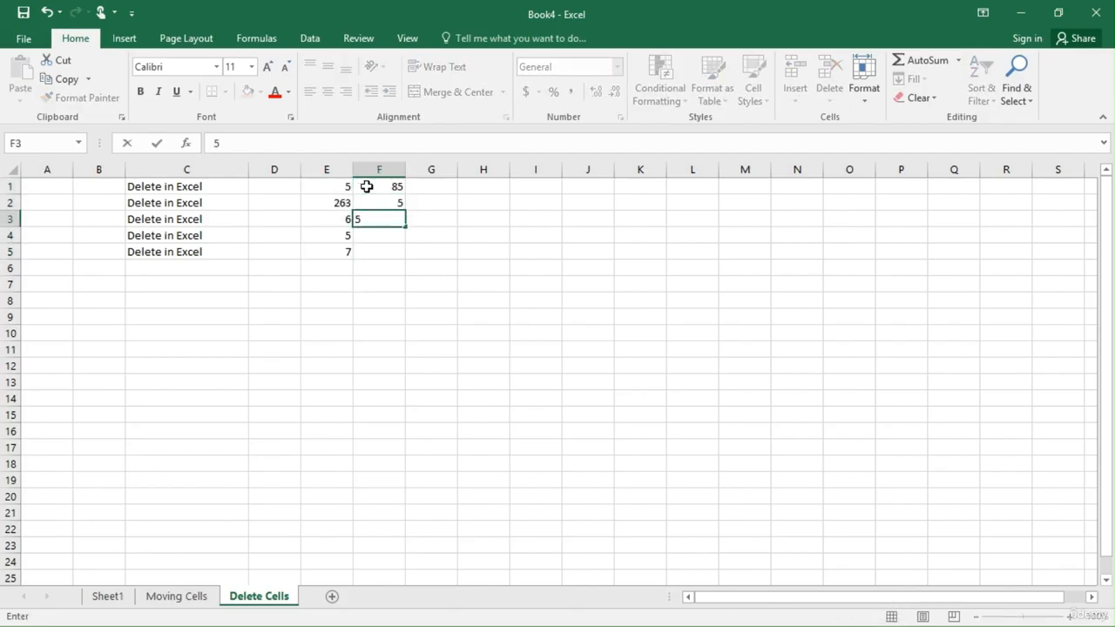
key(Return)
text(s)
key(Return)
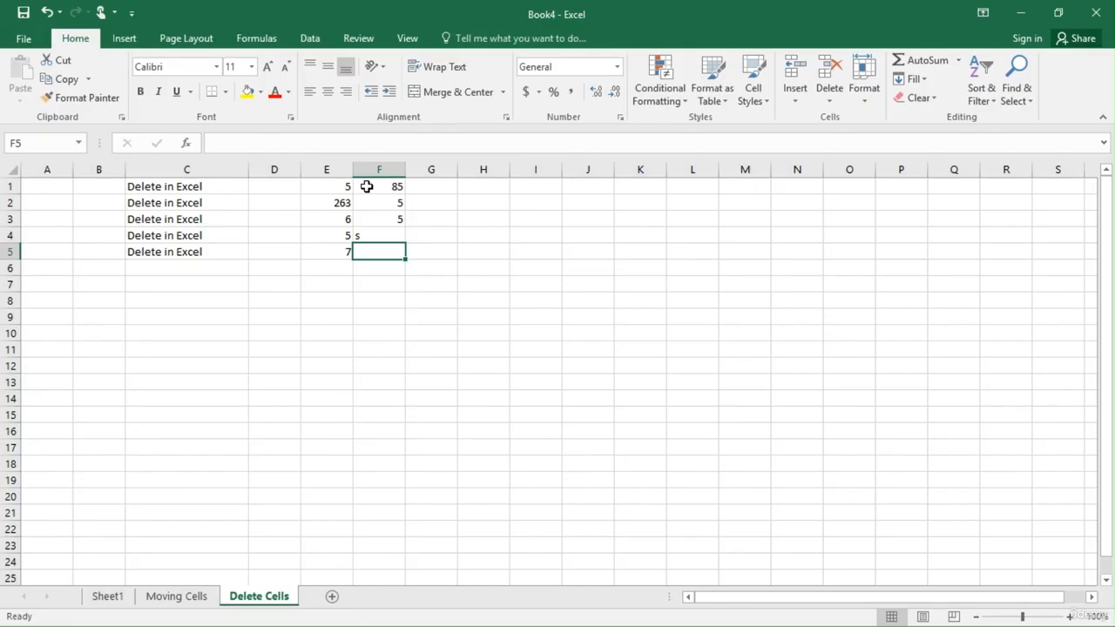
text(Delete)
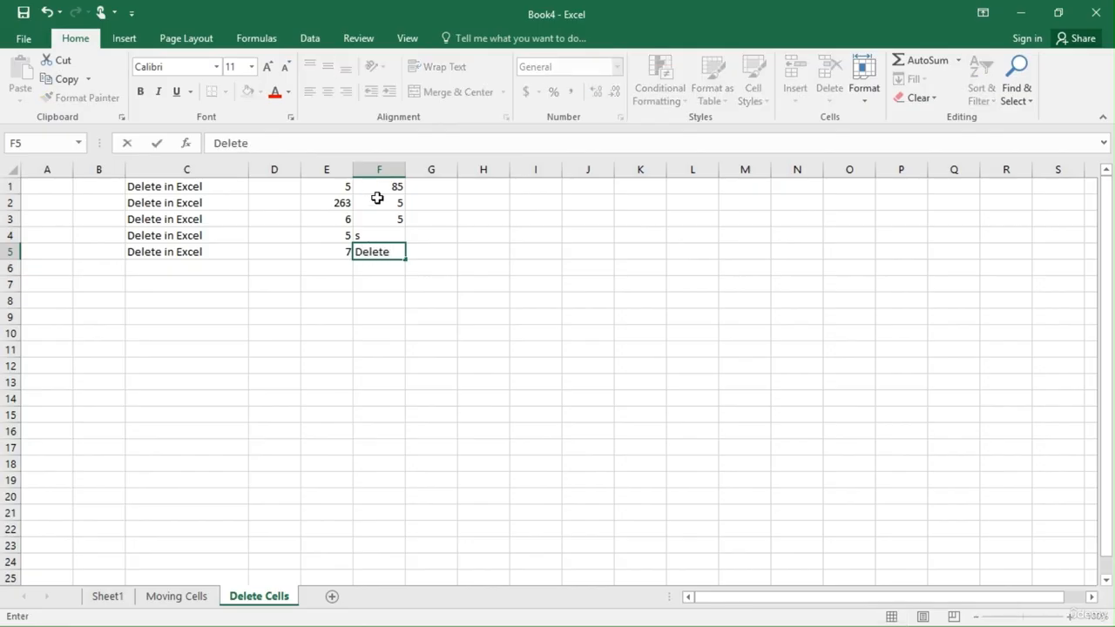
- Replace the entry in cell F4 with the word "save"
click(390, 237)
text(save)
key(Return)
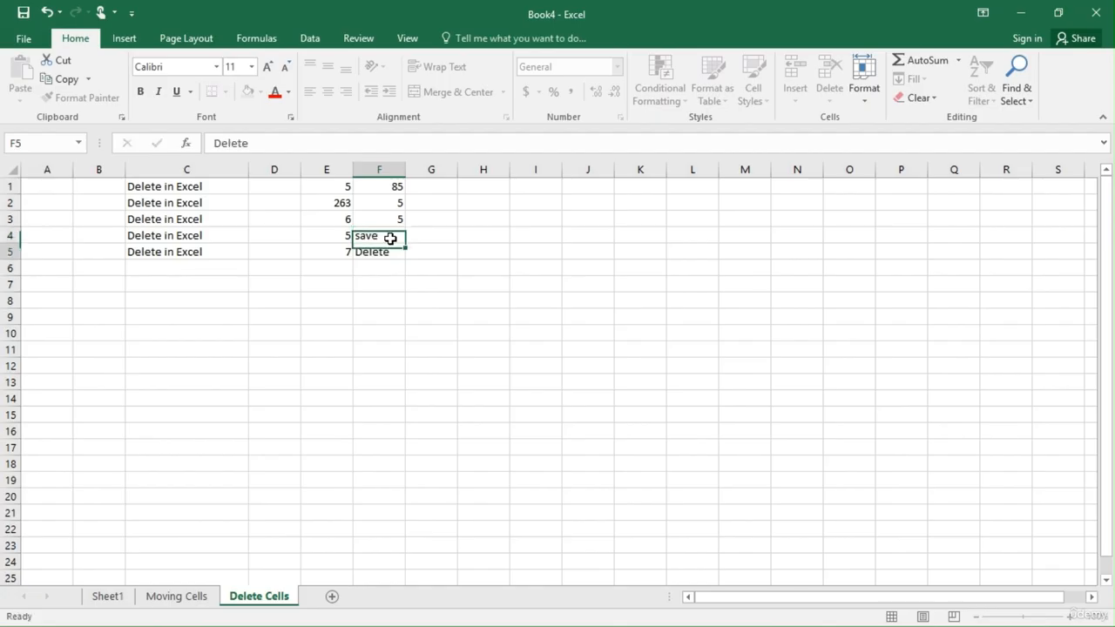
- Clear the contents of the two-column range E1:F5 and undo the deletion
drag(329, 187, 369, 251)
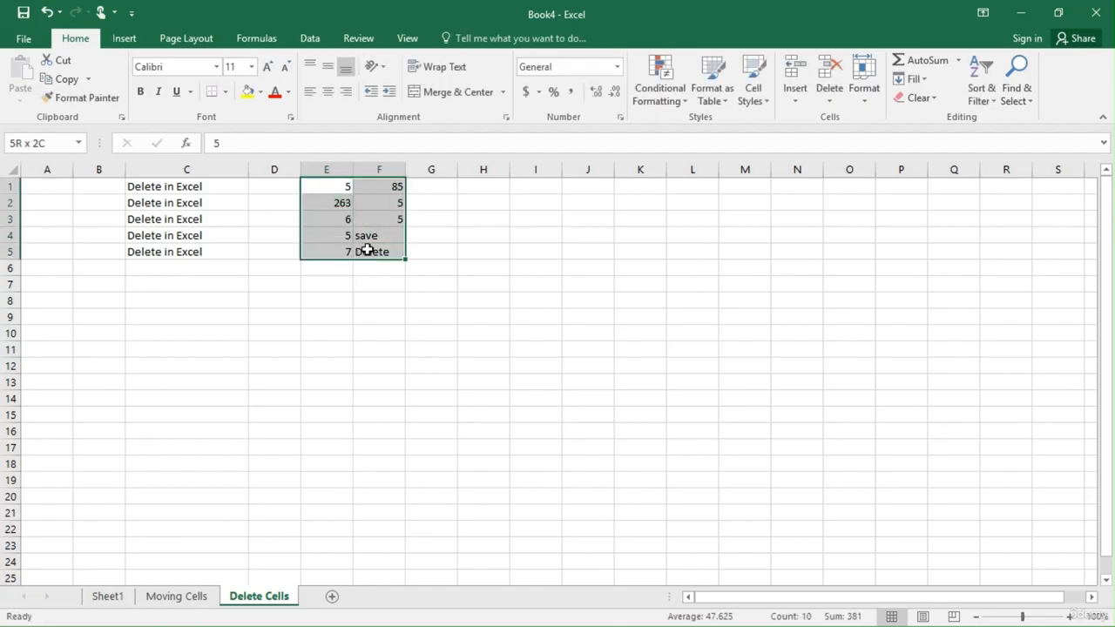
key(Delete)
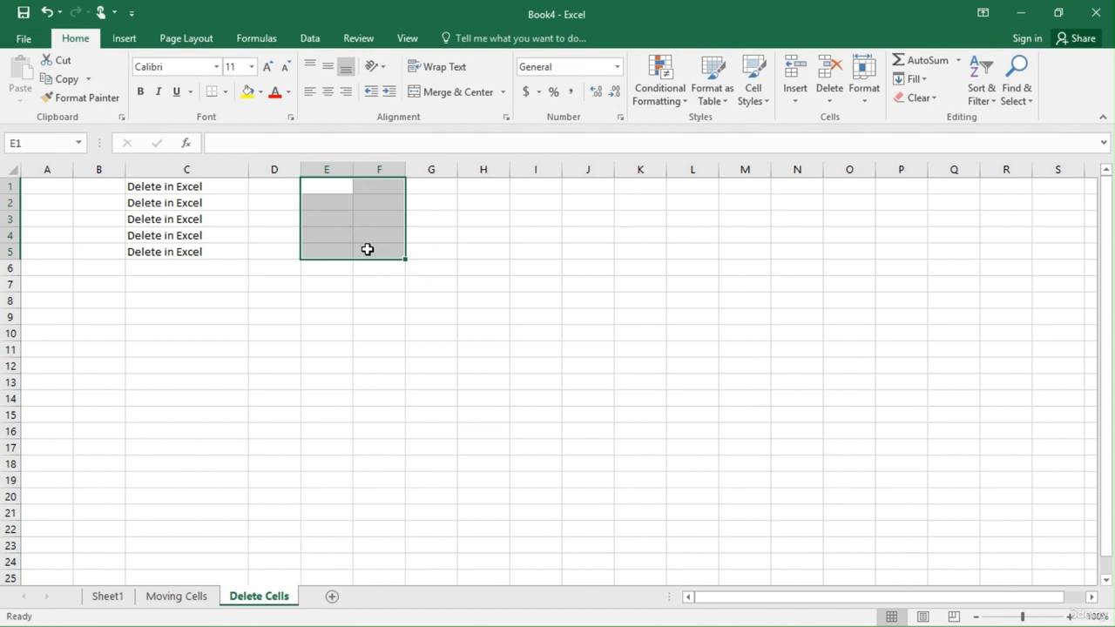
key(ctrl+z)
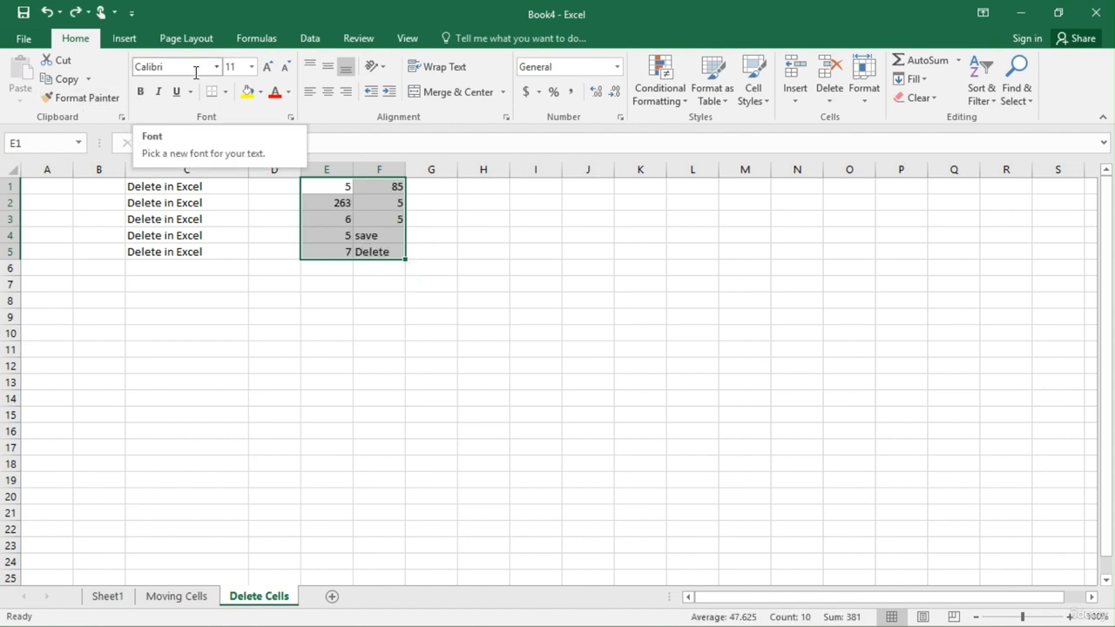
- Apply a yellow fill color to the range E1:F5
click(250, 91)
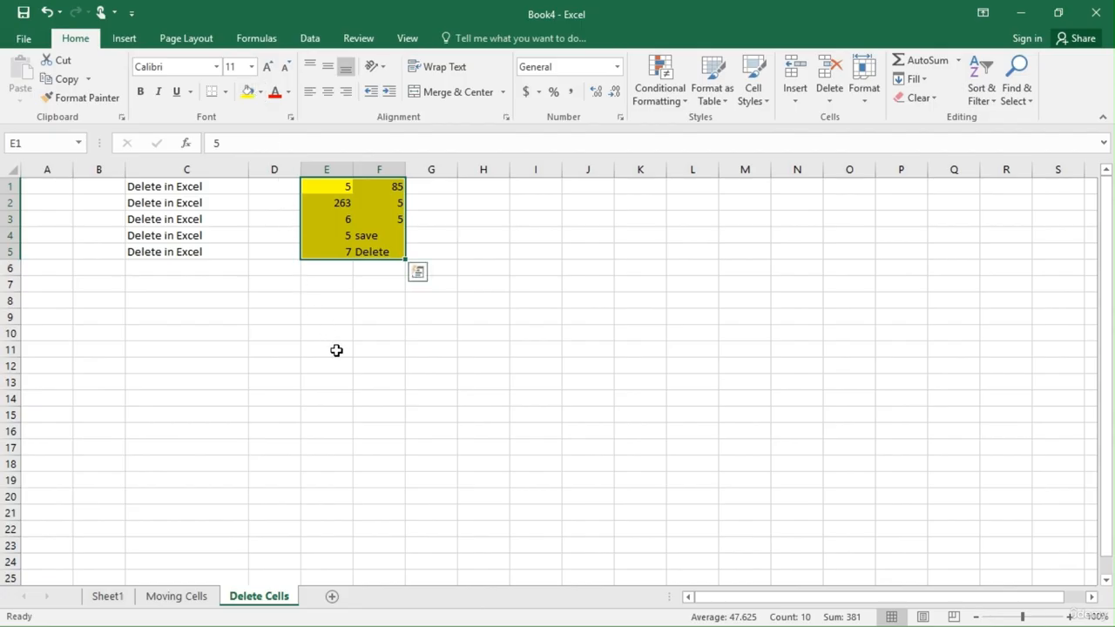
click(345, 301)
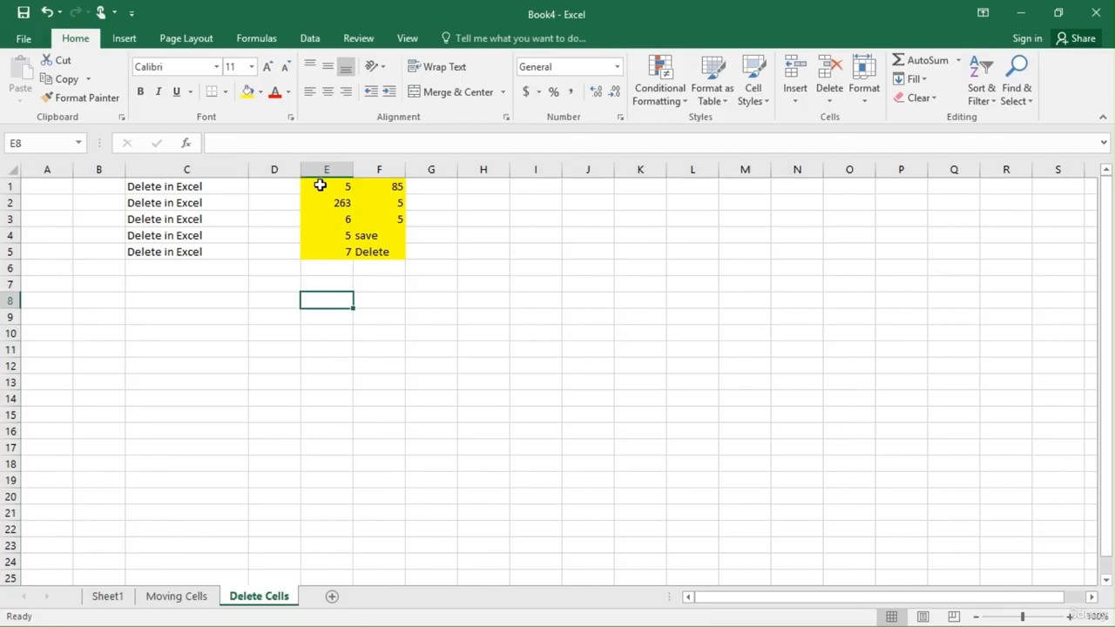
drag(319, 185, 383, 238)
click(398, 284)
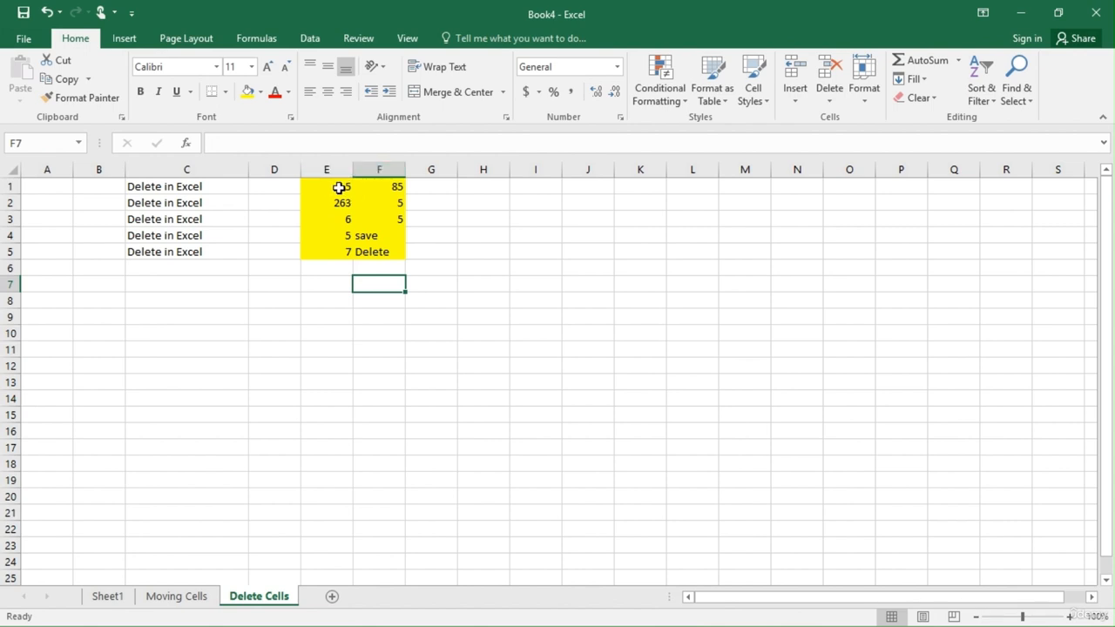
- Clear the contents of the yellow-filled range E1:F5
drag(339, 187, 375, 254)
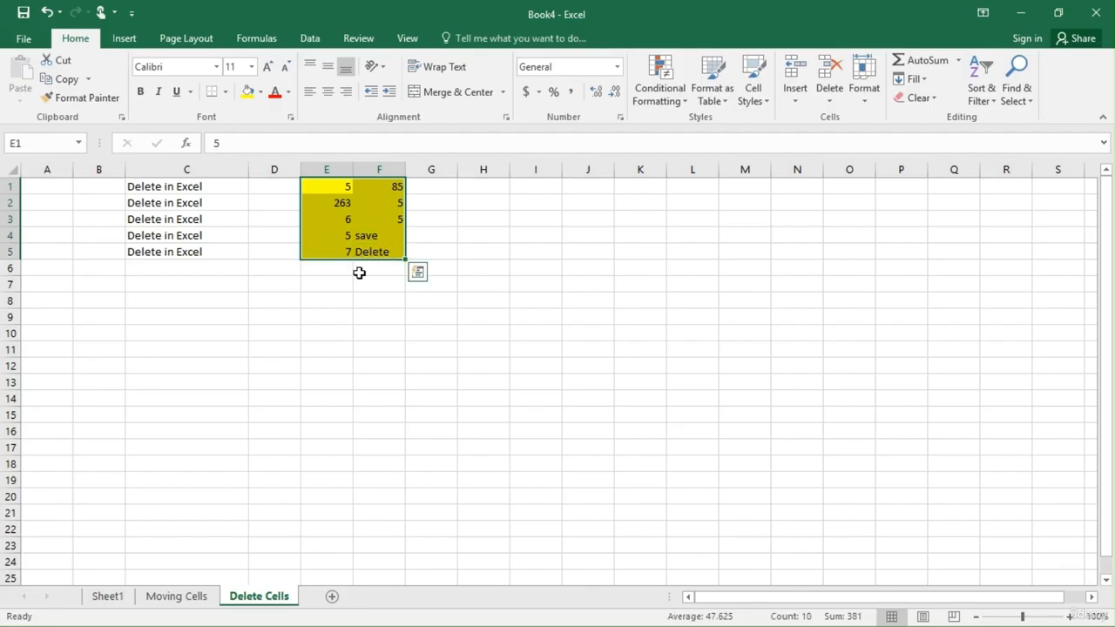
click(331, 185)
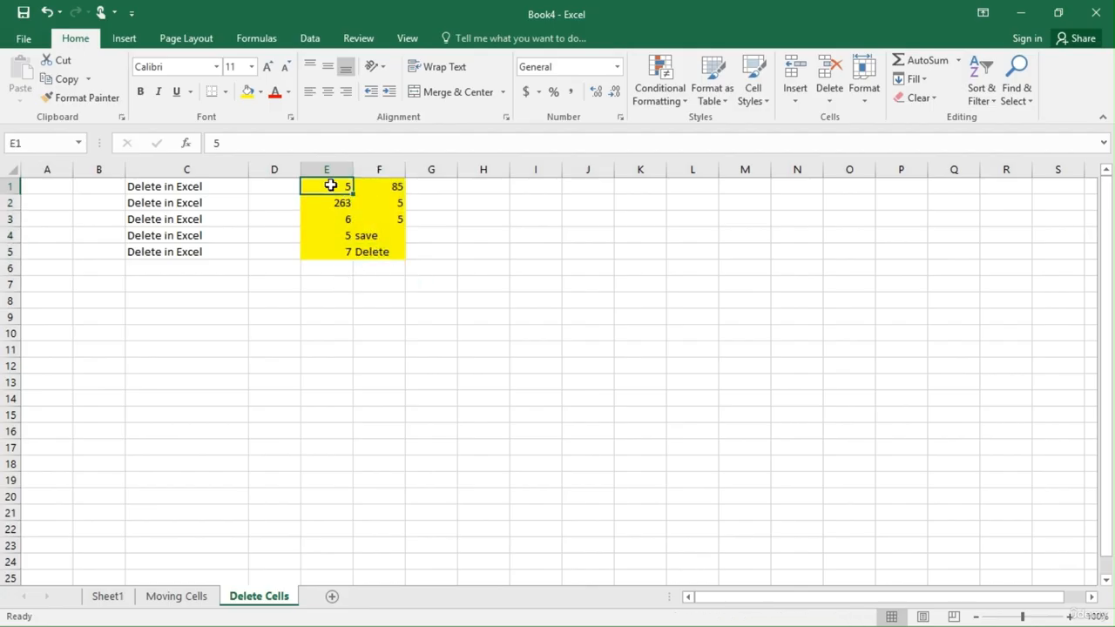
drag(331, 186, 378, 254)
key(Delete)
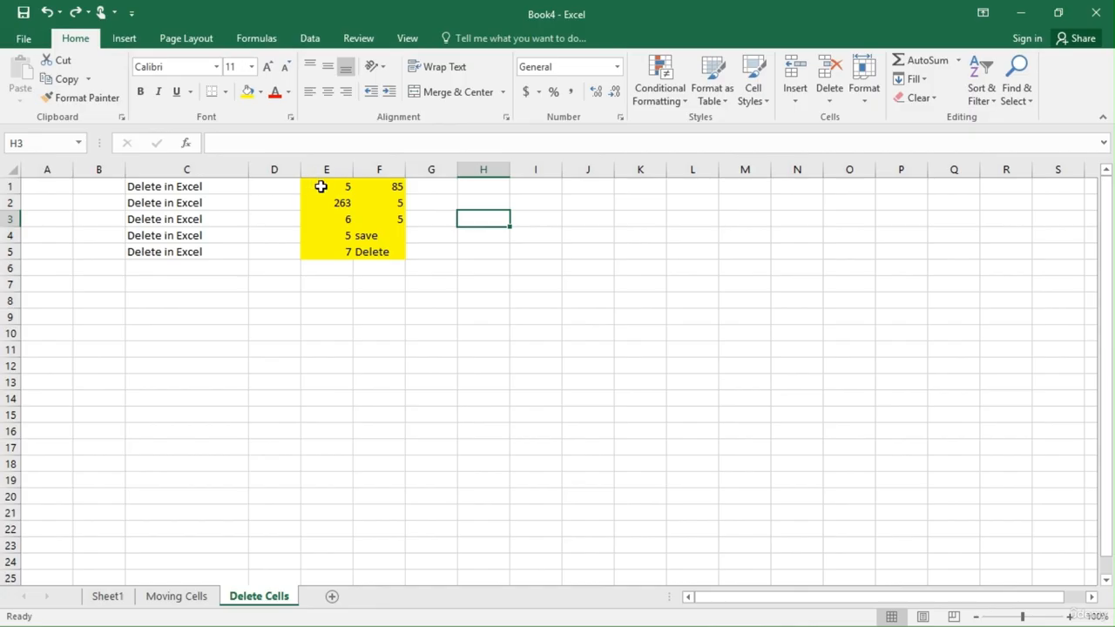
drag(319, 187, 398, 252)
key(Delete)
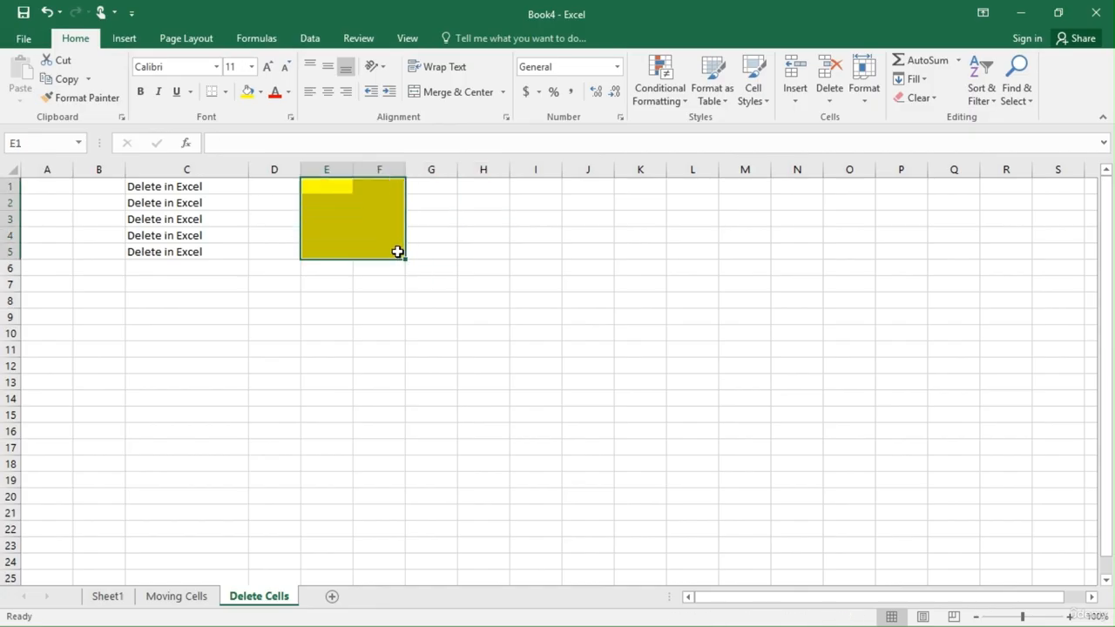